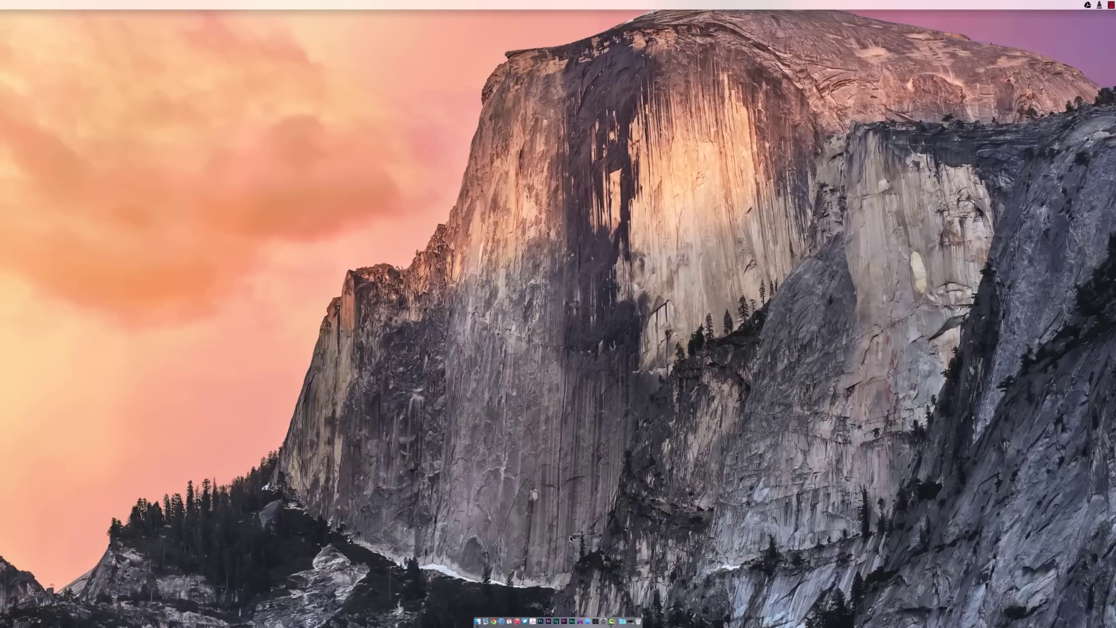
- Launch Premiere Pro, open the recent Apogee Duet project, and scrub back to the box card shot
left_click(567, 619)
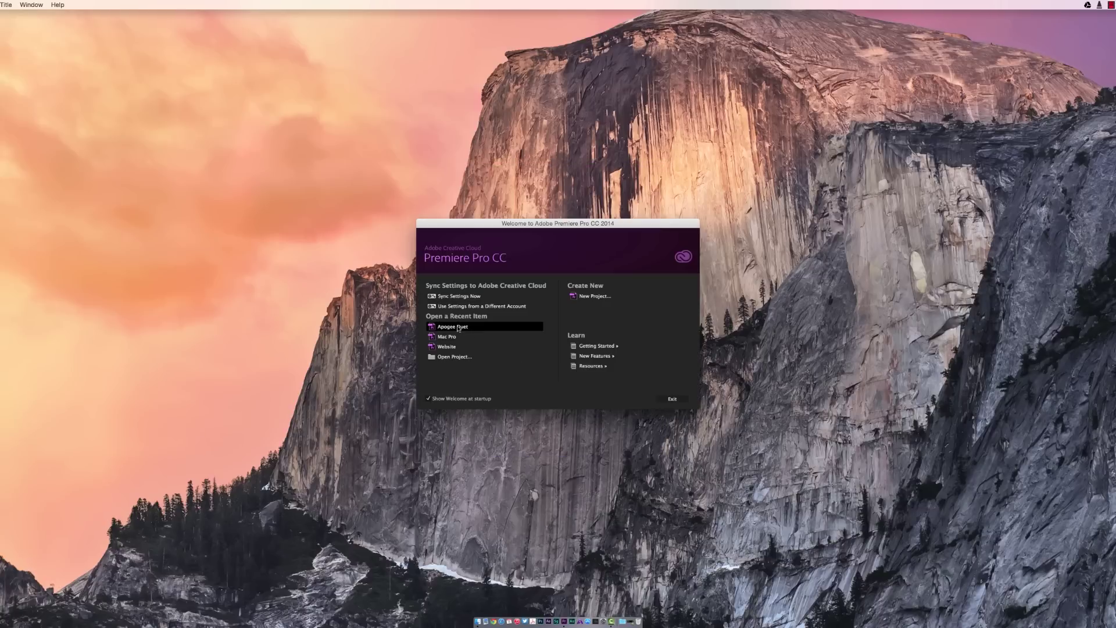
left_click(460, 327)
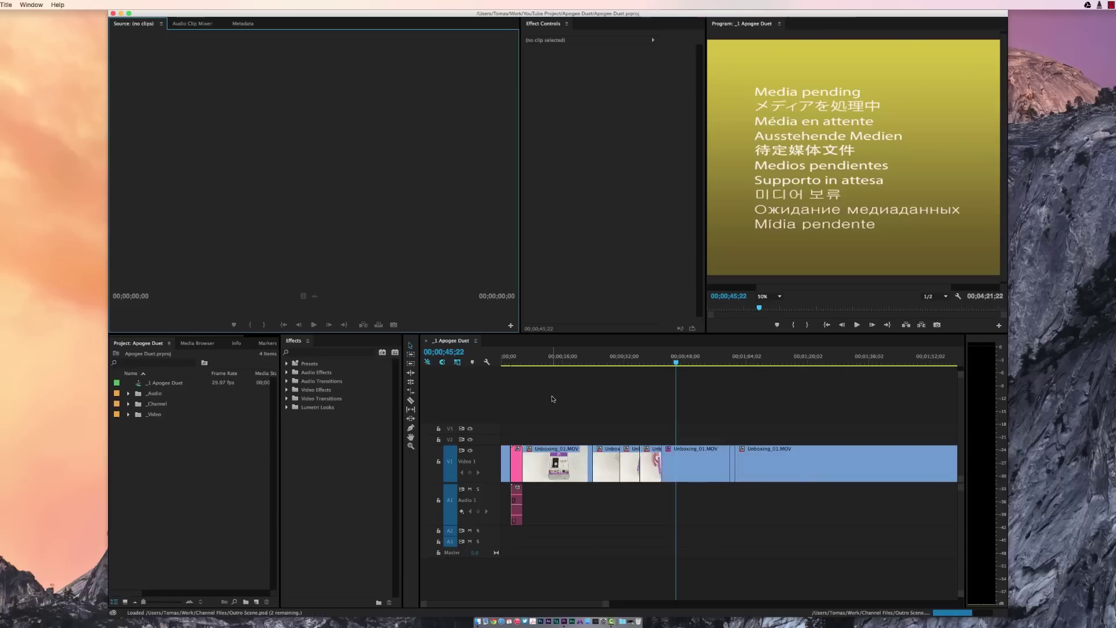
left_click(564, 361)
left_click_drag(565, 361, 714, 362)
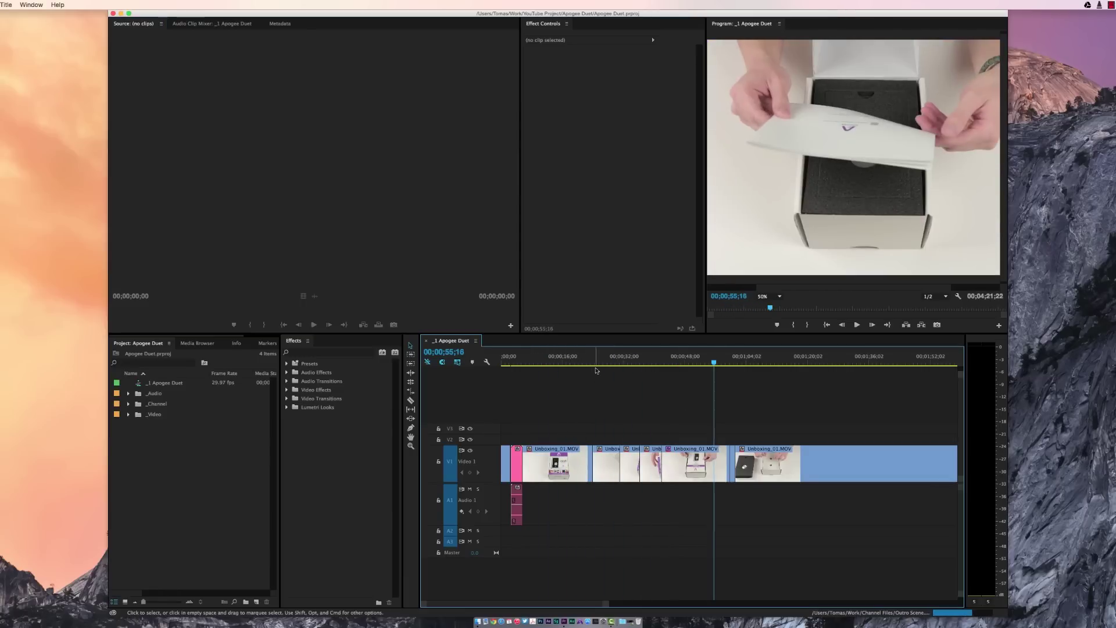
left_click_drag(566, 361, 669, 361)
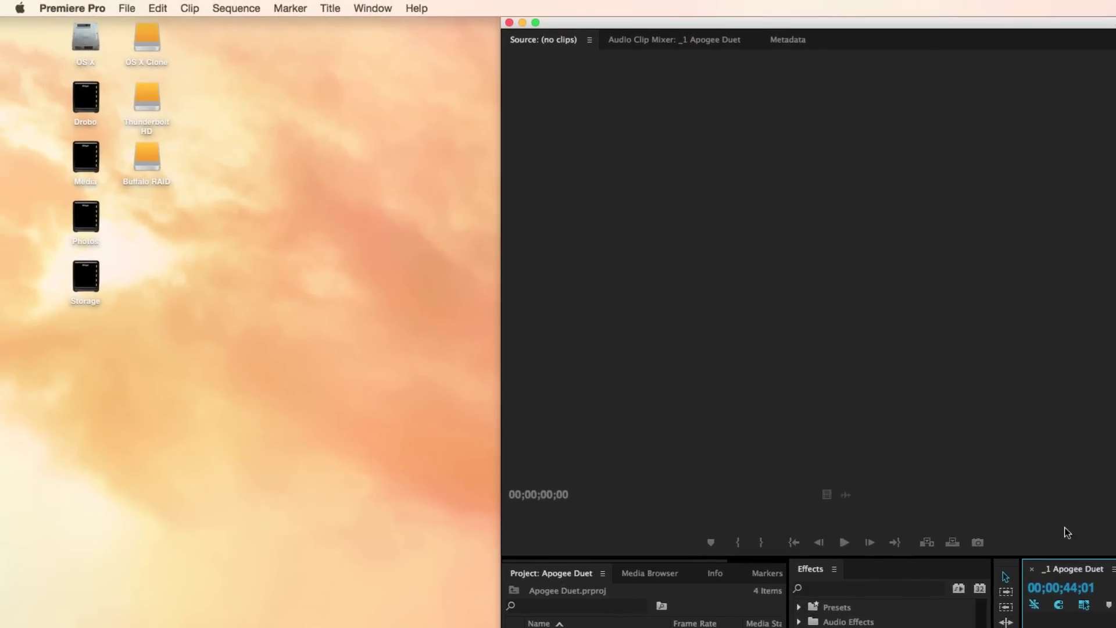
- Save the Apogee Duet project and send it to SpeedGrade via File > Direct Link
left_click(129, 9)
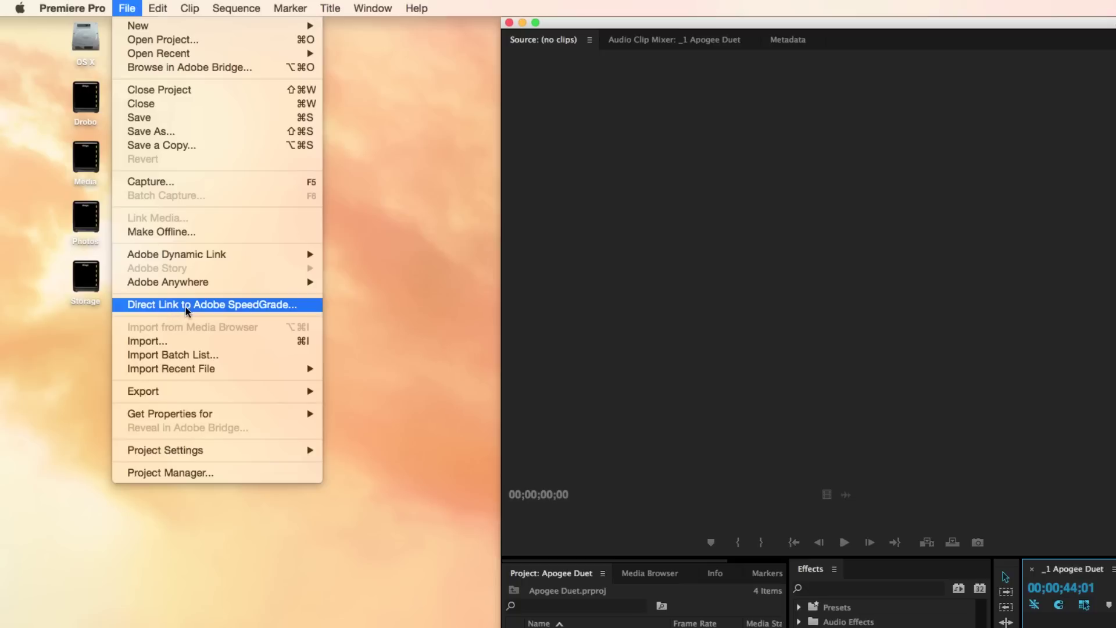
left_click(222, 307)
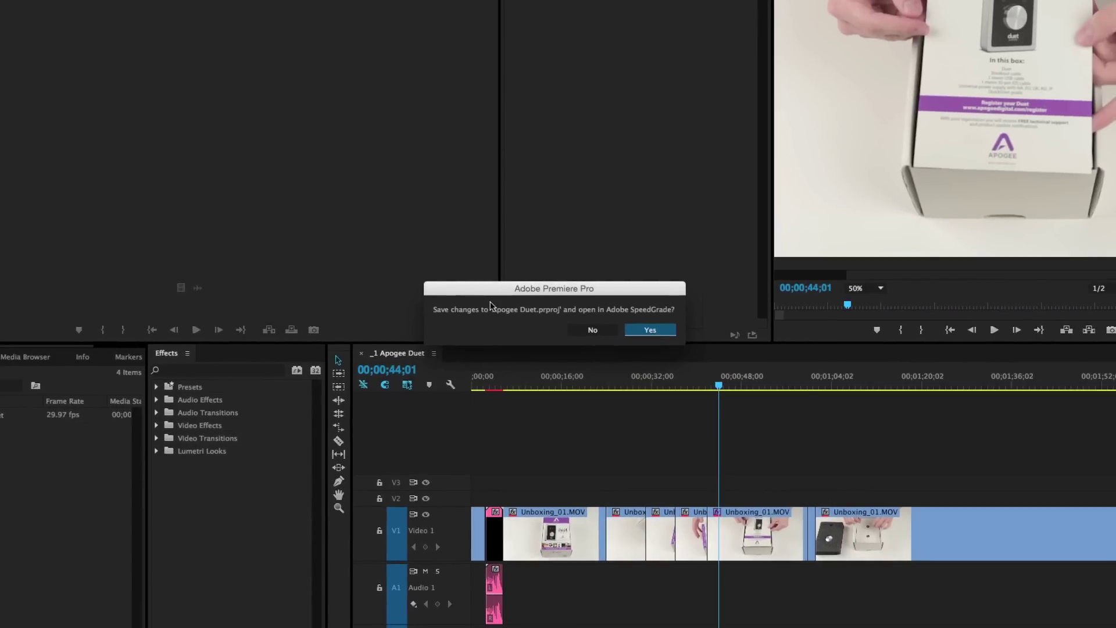
left_click(651, 330)
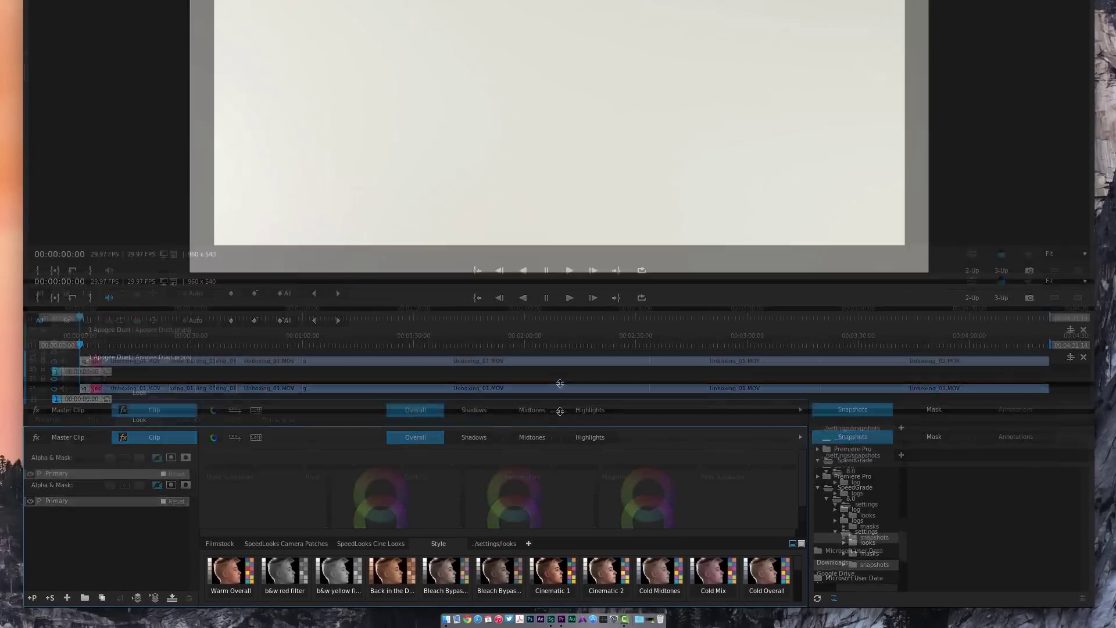
- Raise the panel divider to enlarge the SpeedGrade grading controls area
left_click_drag(560, 383, 559, 355)
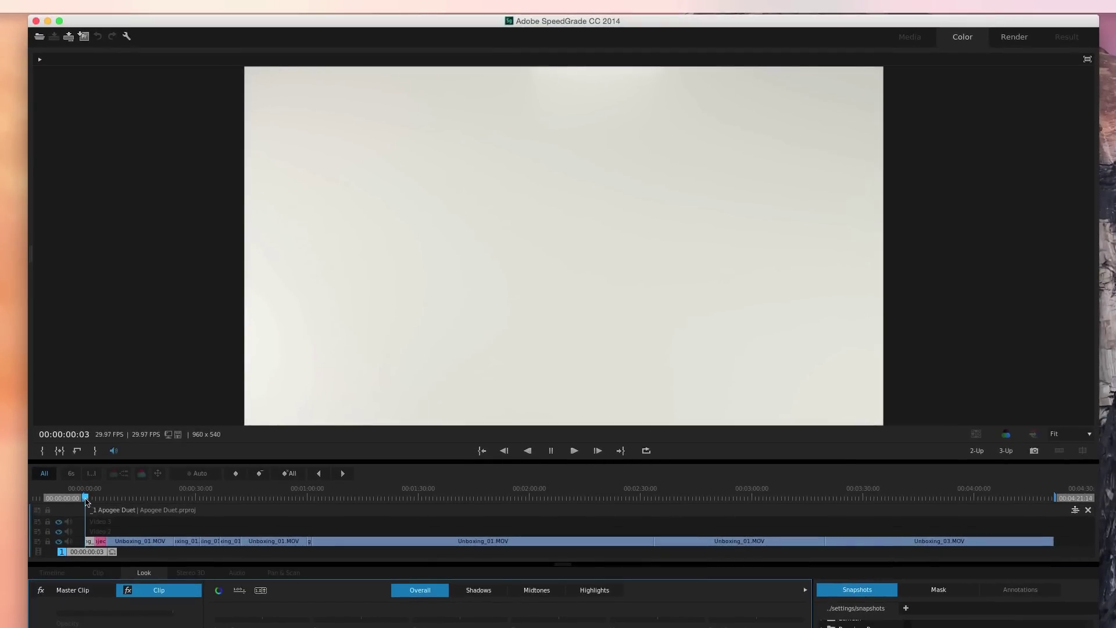
left_click(86, 499)
left_click_drag(87, 499, 92, 499)
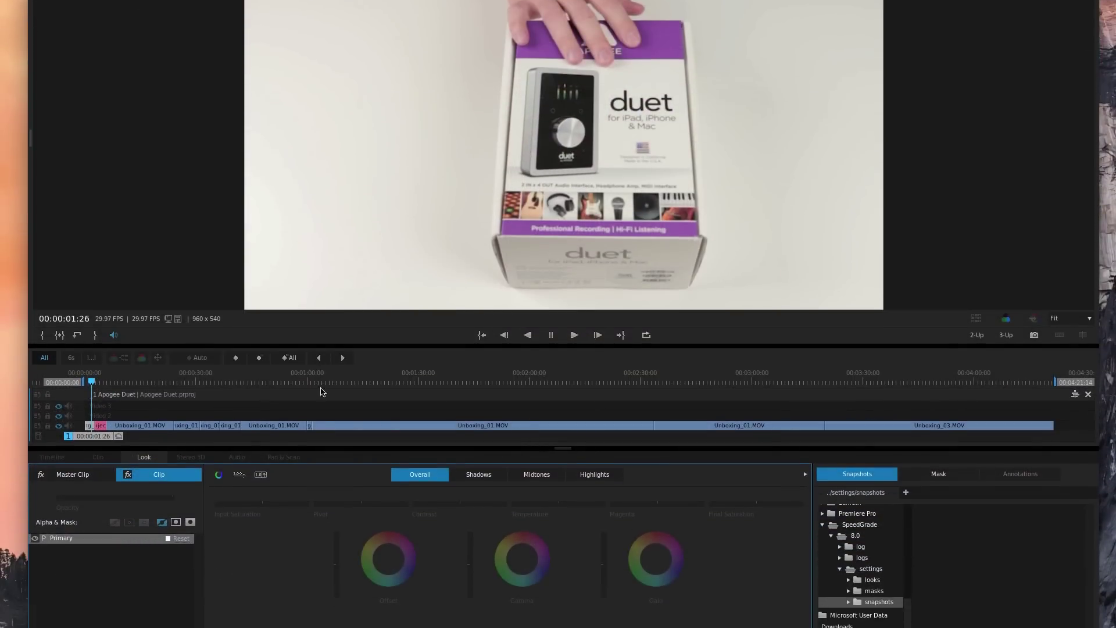
left_click_drag(96, 386, 705, 384)
left_click_drag(570, 396, 134, 400)
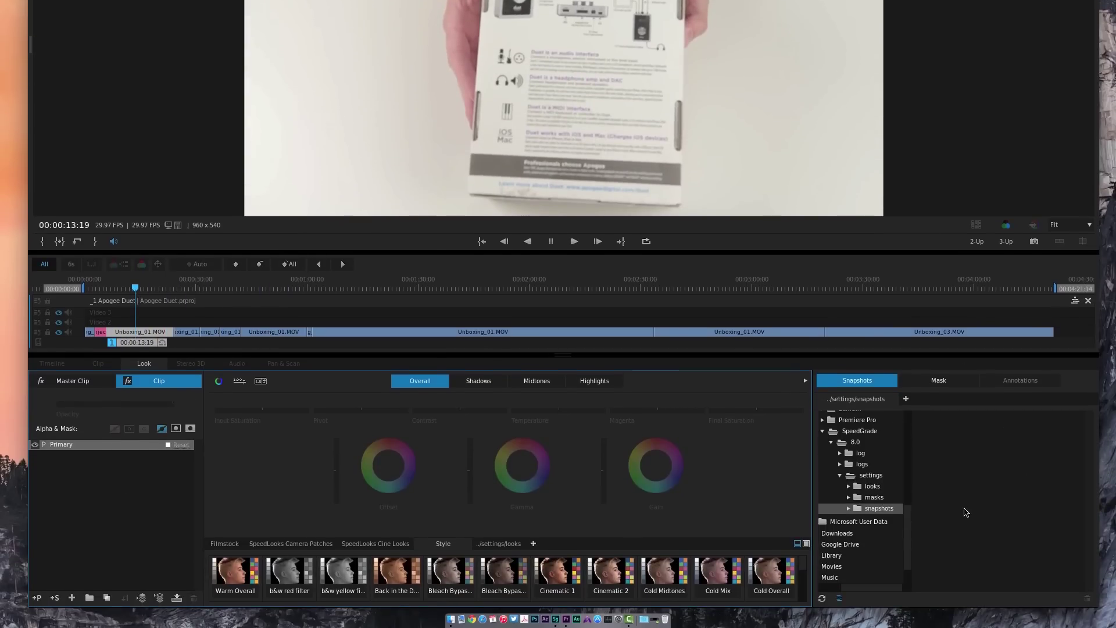
left_click(942, 385)
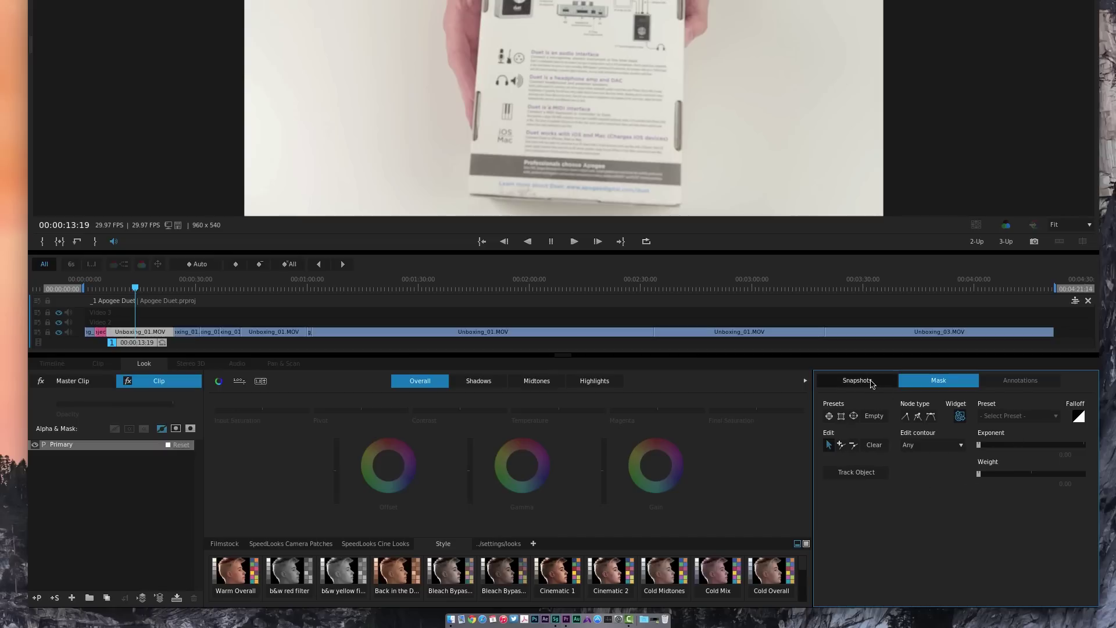
key("Left")
key("Left")
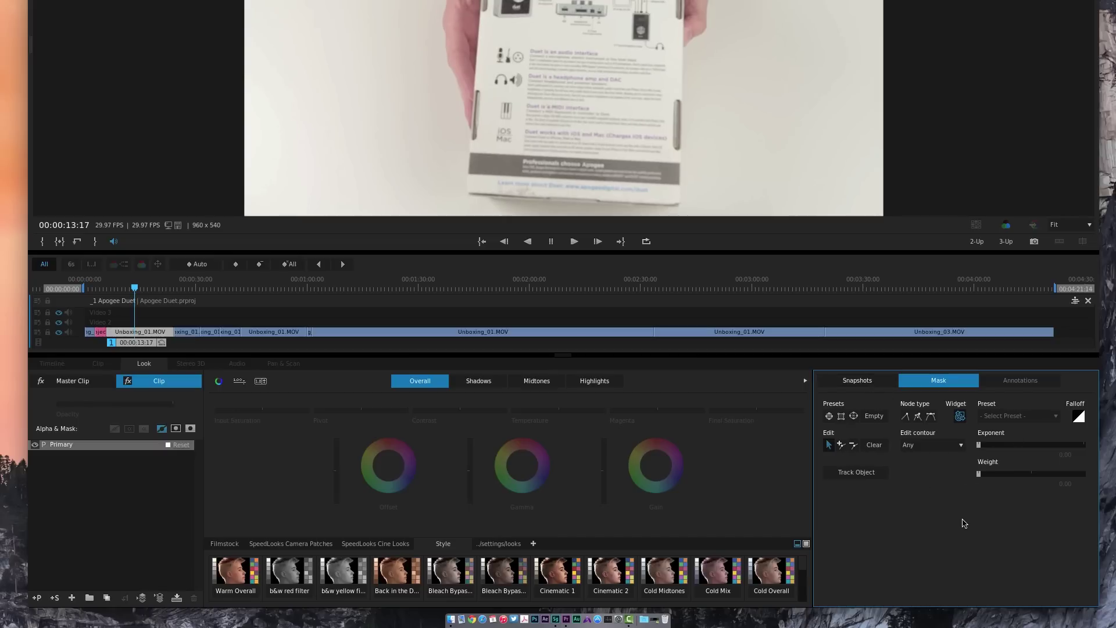
key("Right")
key("Right")
left_click(858, 380)
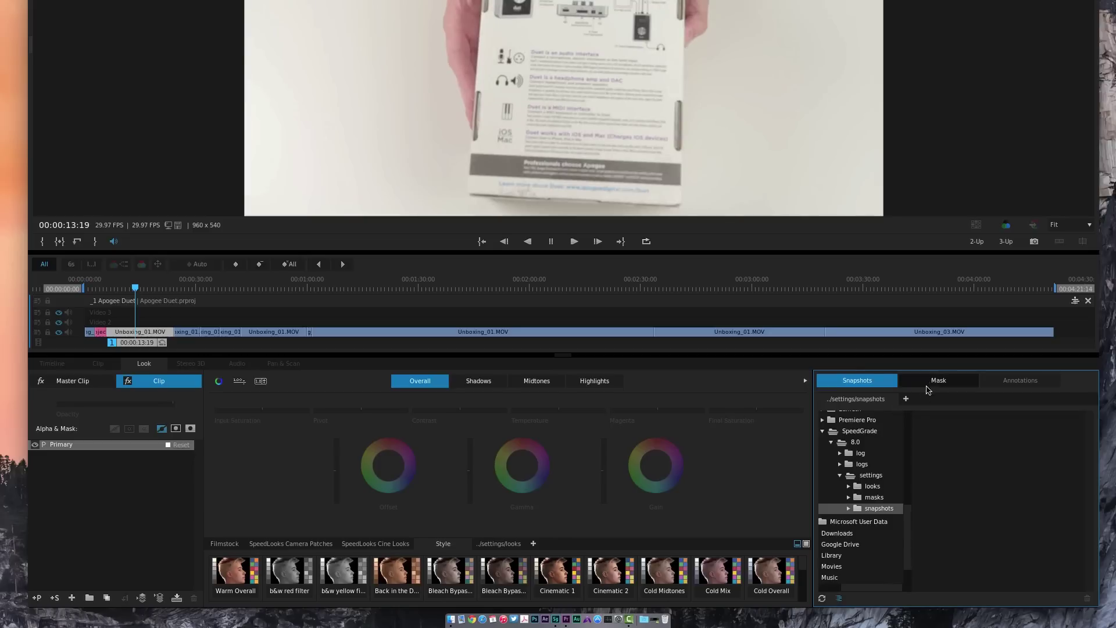
left_click(928, 383)
left_click(880, 381)
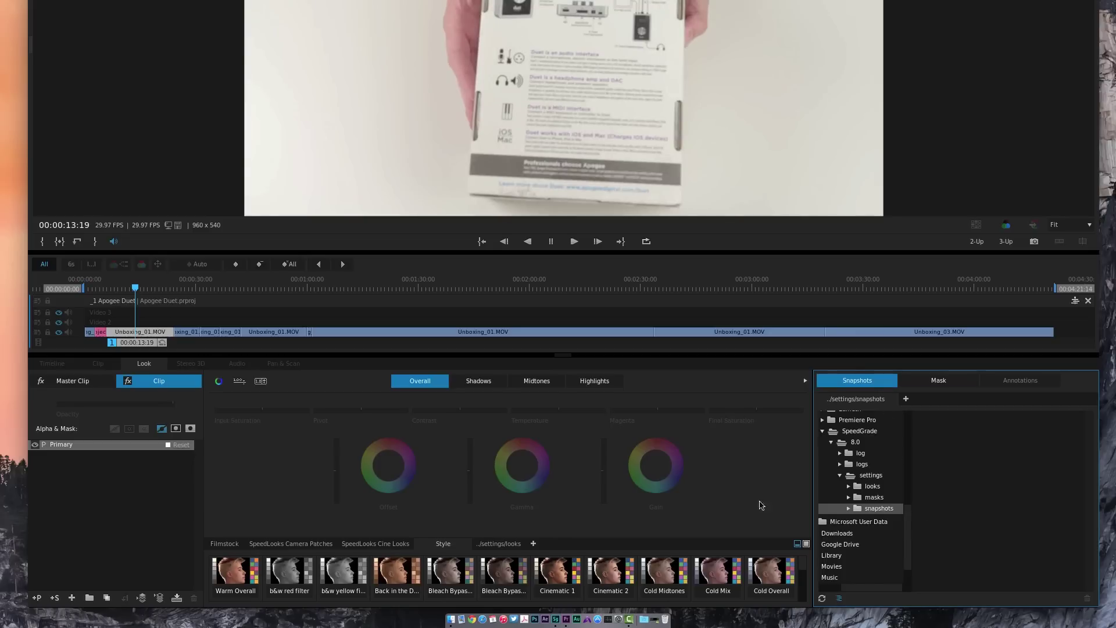
left_click_drag(135, 289, 142, 290)
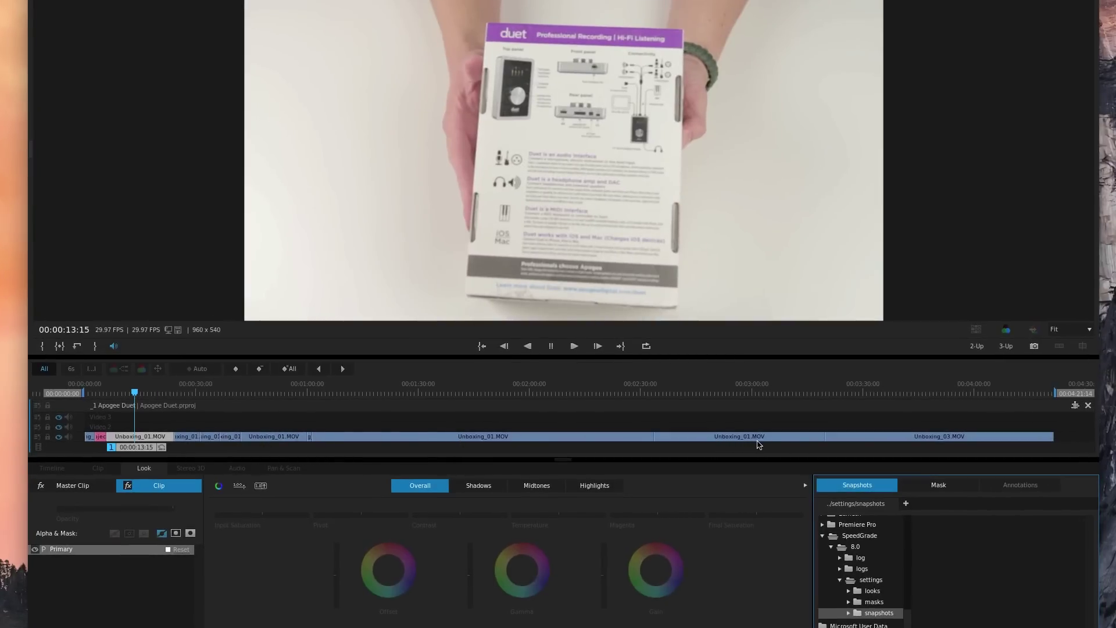
left_click_drag(144, 397, 231, 394)
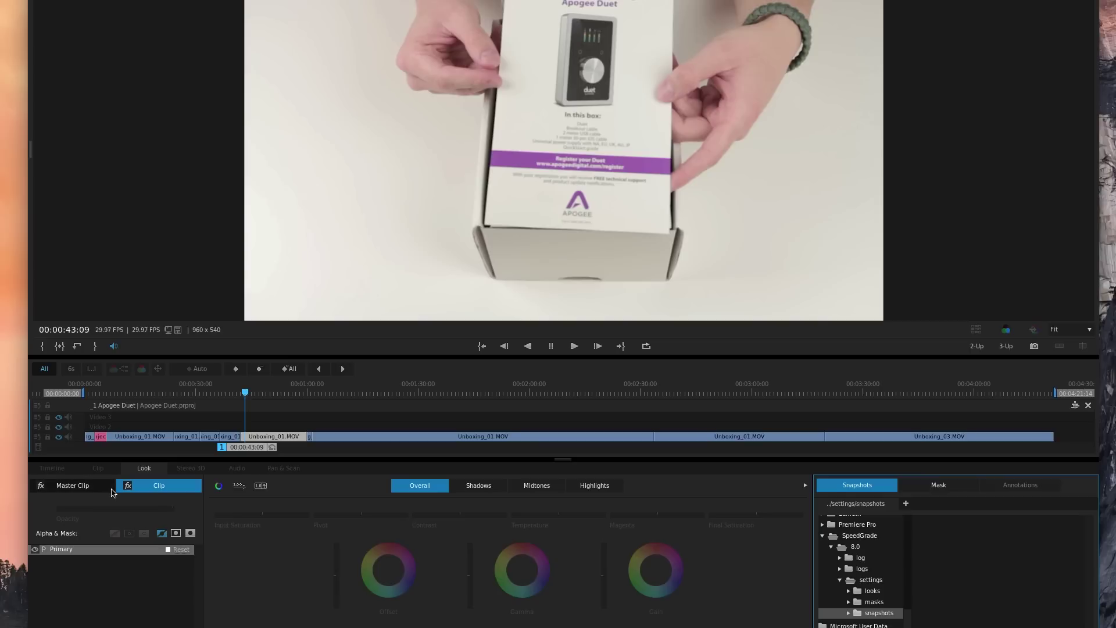
- Switch the Look panel to the Master Clip grade and scroll the looks gallery
left_click(71, 489)
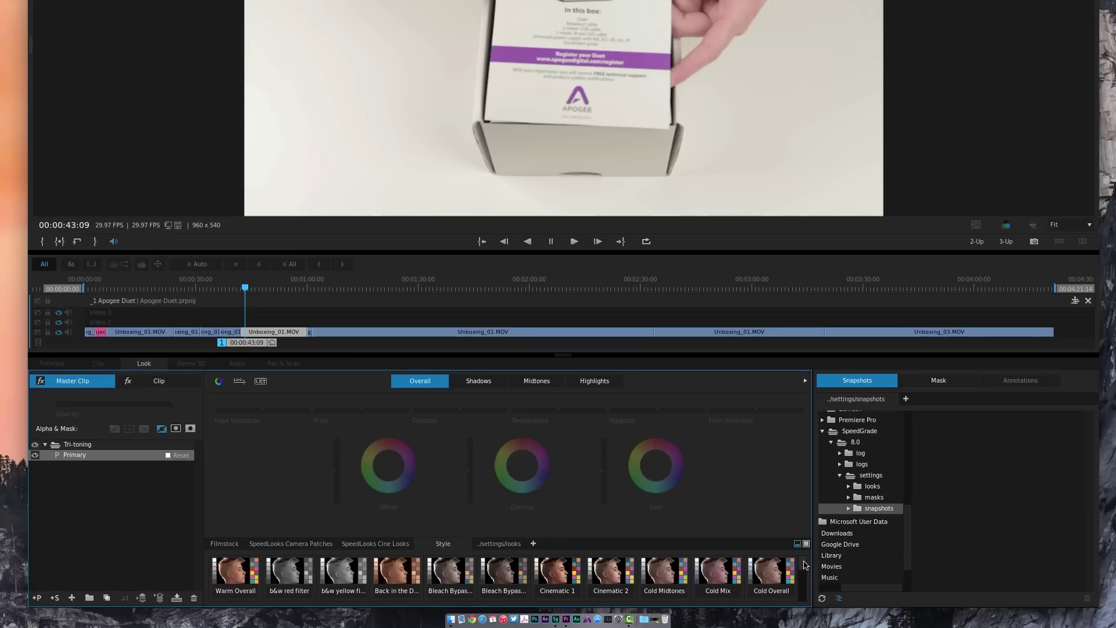
left_click_drag(806, 570, 806, 583)
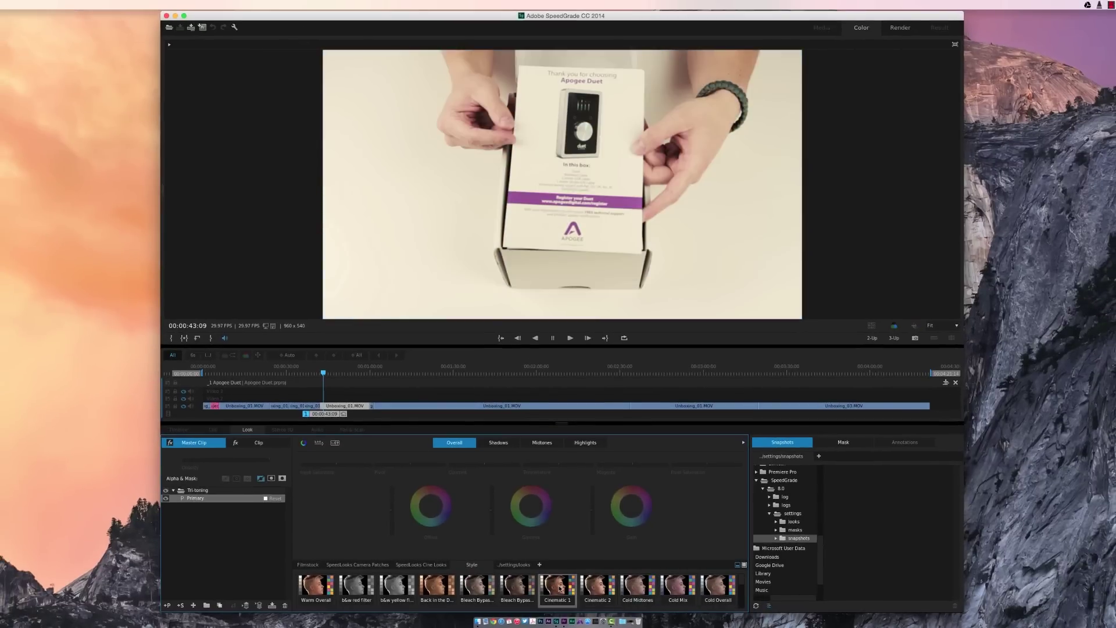
- Switch to the Clip grade, select the Tri-toning look, and scrub back to the QuickStart guide shot
scroll(559, 588, "down", 3)
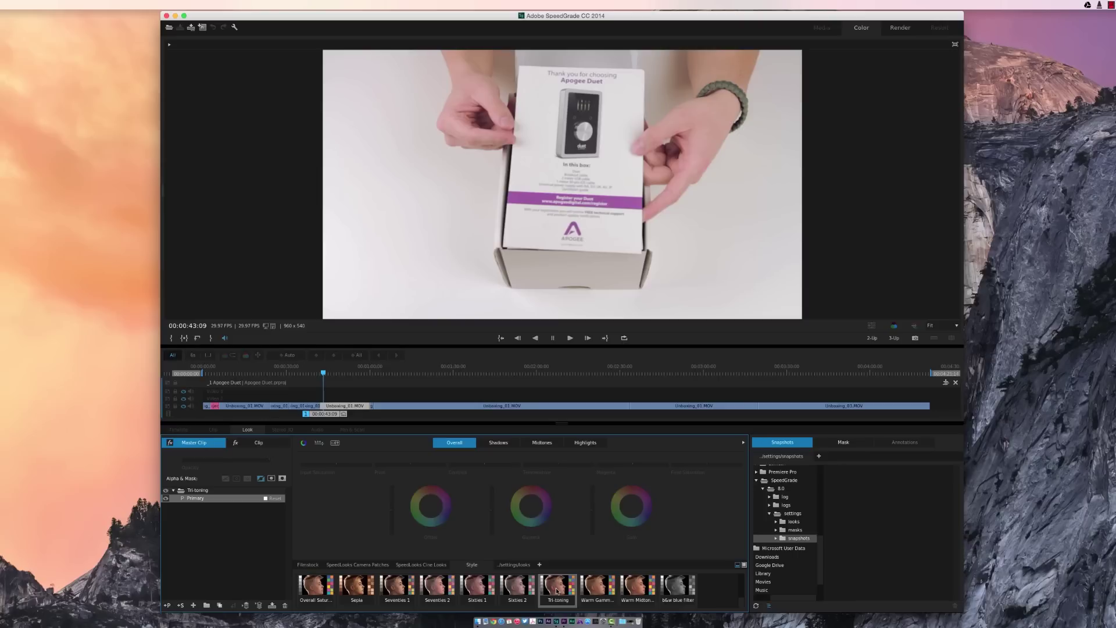
left_click(560, 593)
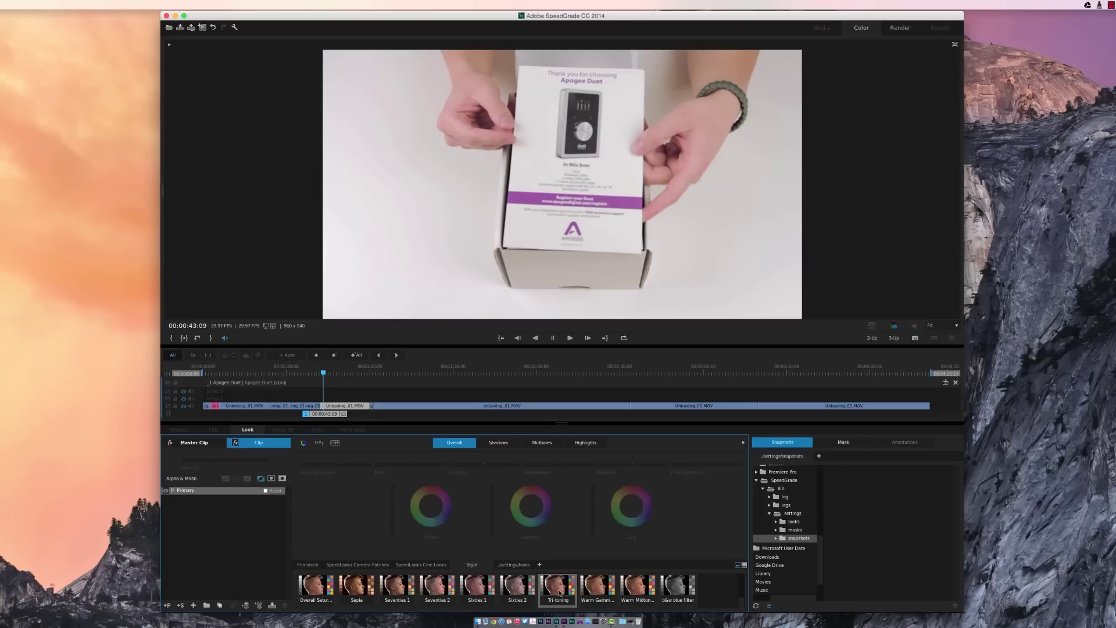
left_click_drag(324, 377, 486, 383)
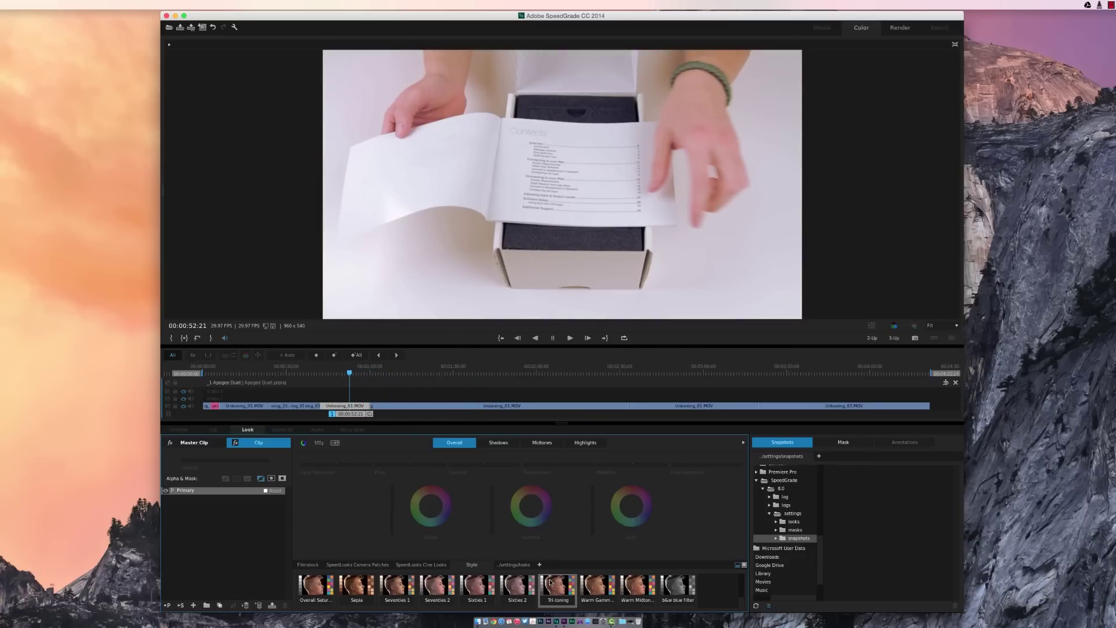
left_click(551, 582)
left_click_drag(348, 375, 396, 376)
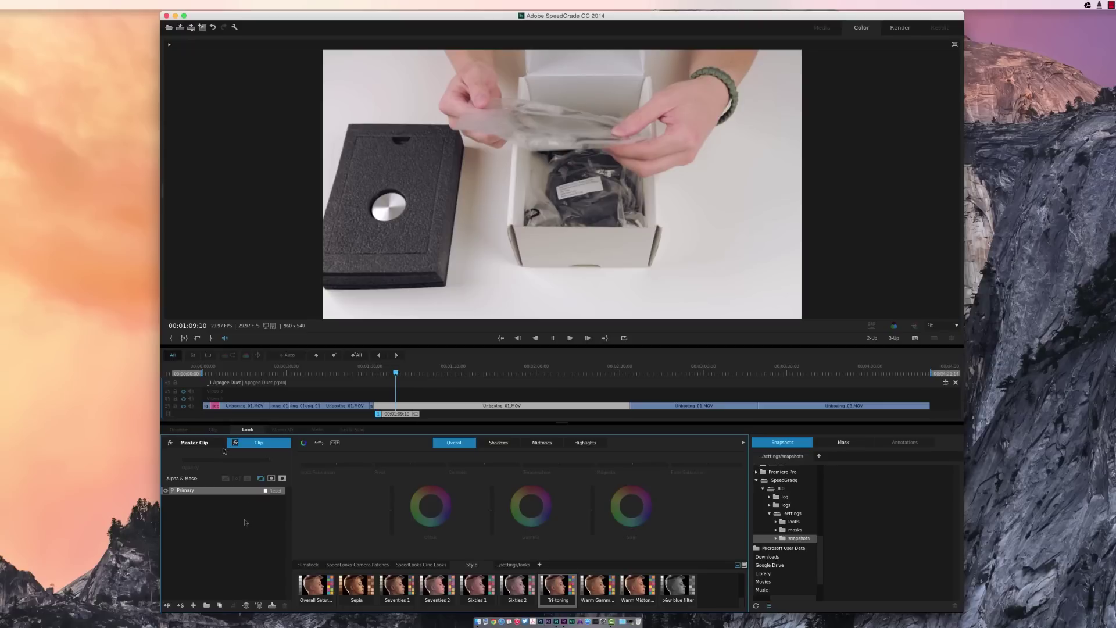
left_click_drag(395, 377, 350, 385)
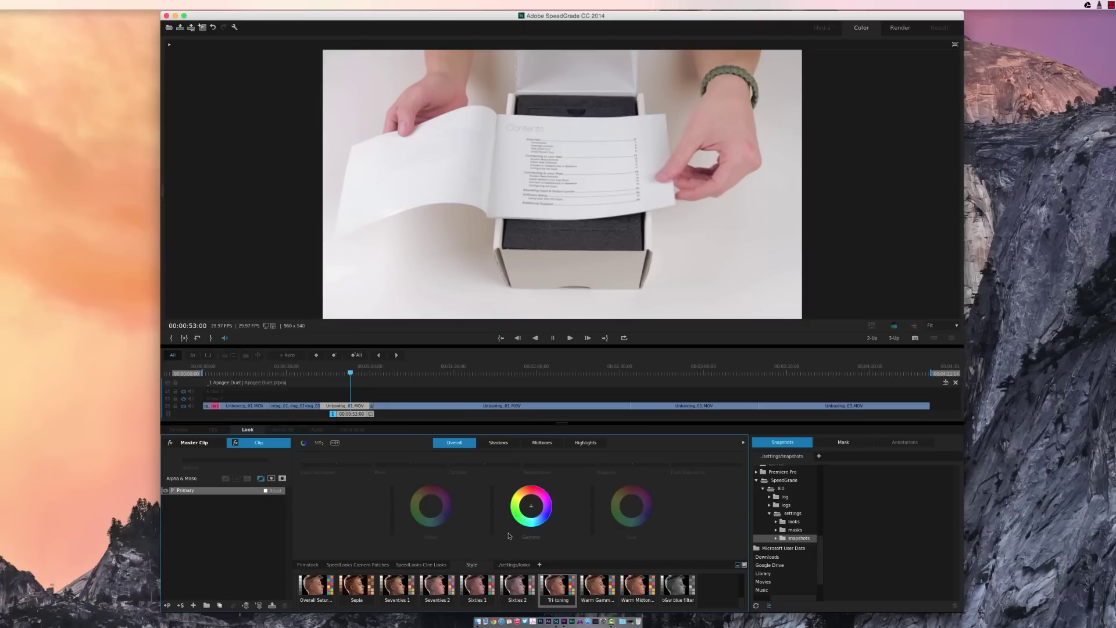
- Apply the Tri-toning look to the Apogee box clip and preview the graded frames
left_click_drag(238, 385, 357, 388)
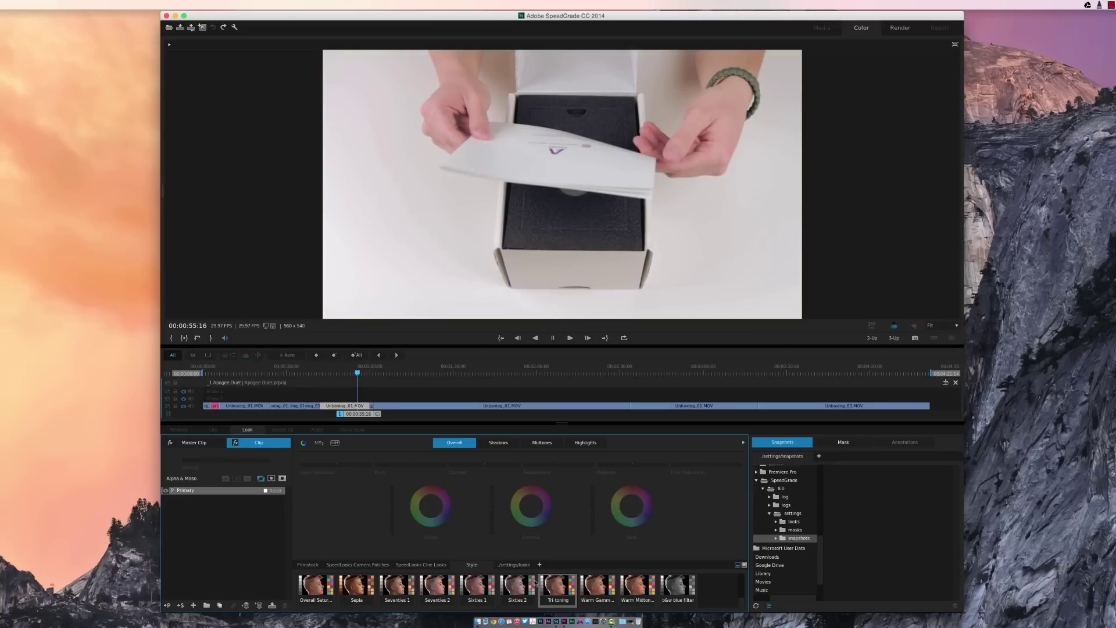
double_click(556, 585)
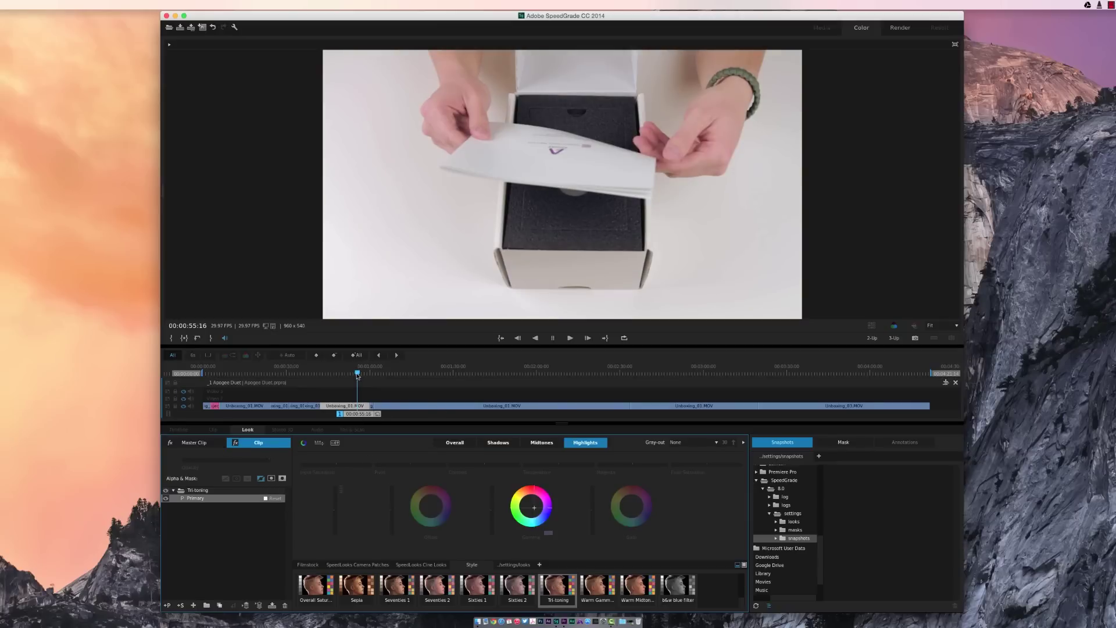
left_click_drag(358, 375, 358, 406)
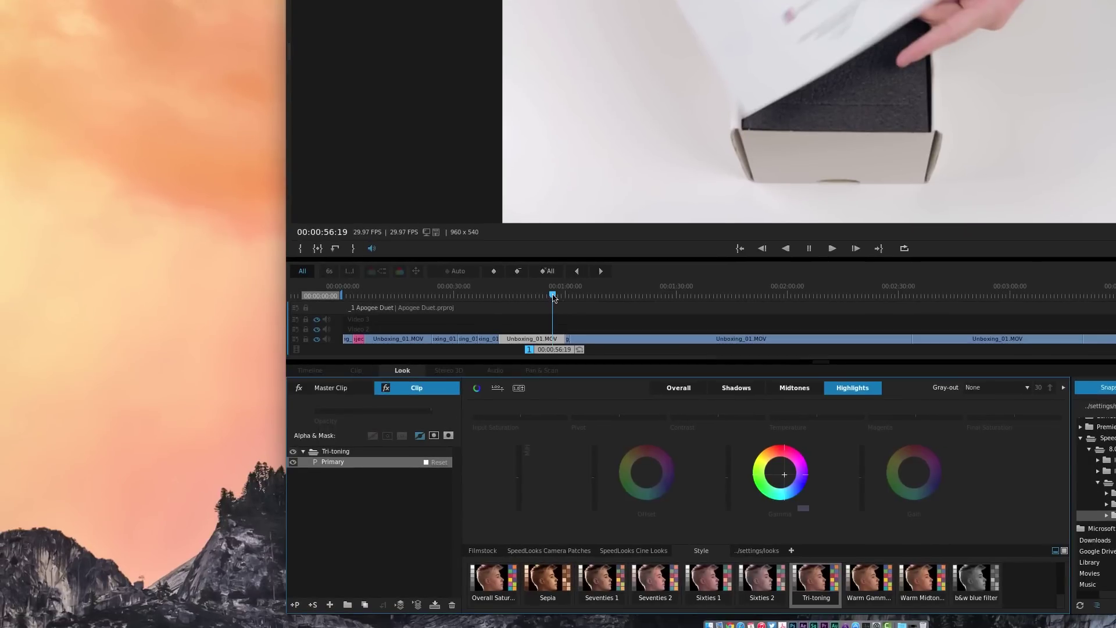
- Return to the Tri-toning graded clip, select its Tri-toning group, and undo a mistaken shortcut
left_click_drag(554, 298, 567, 297)
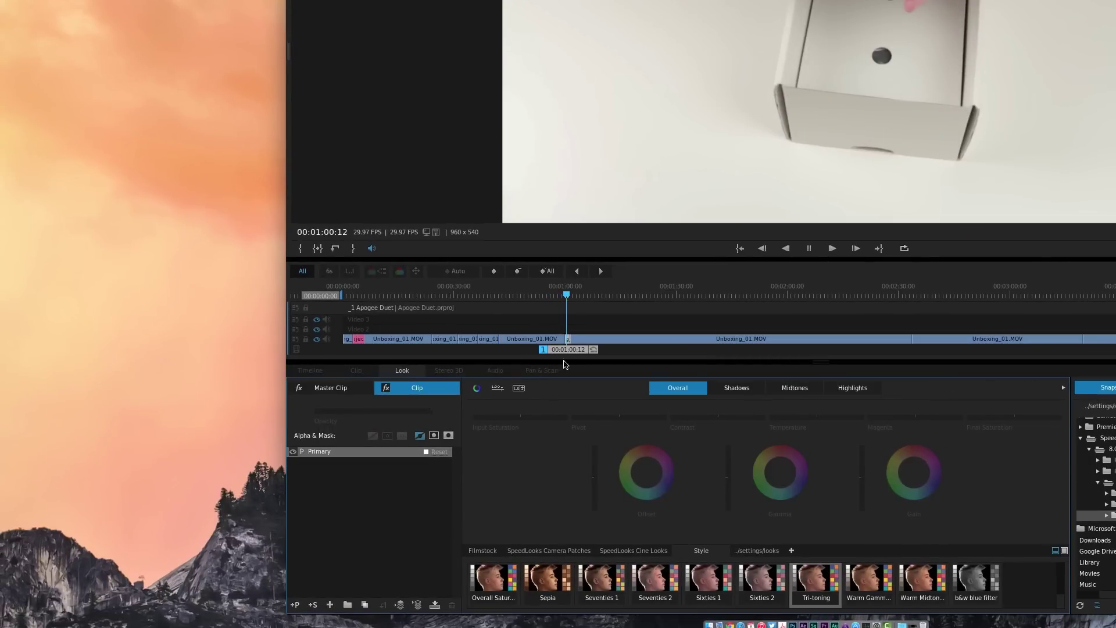
left_click(546, 298)
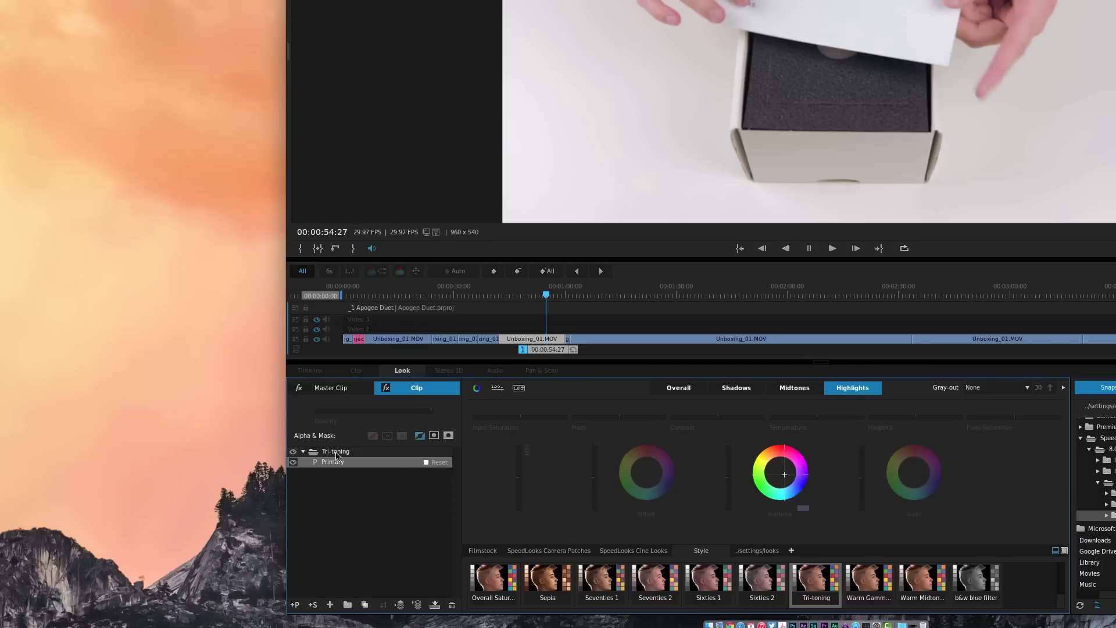
left_click(380, 453)
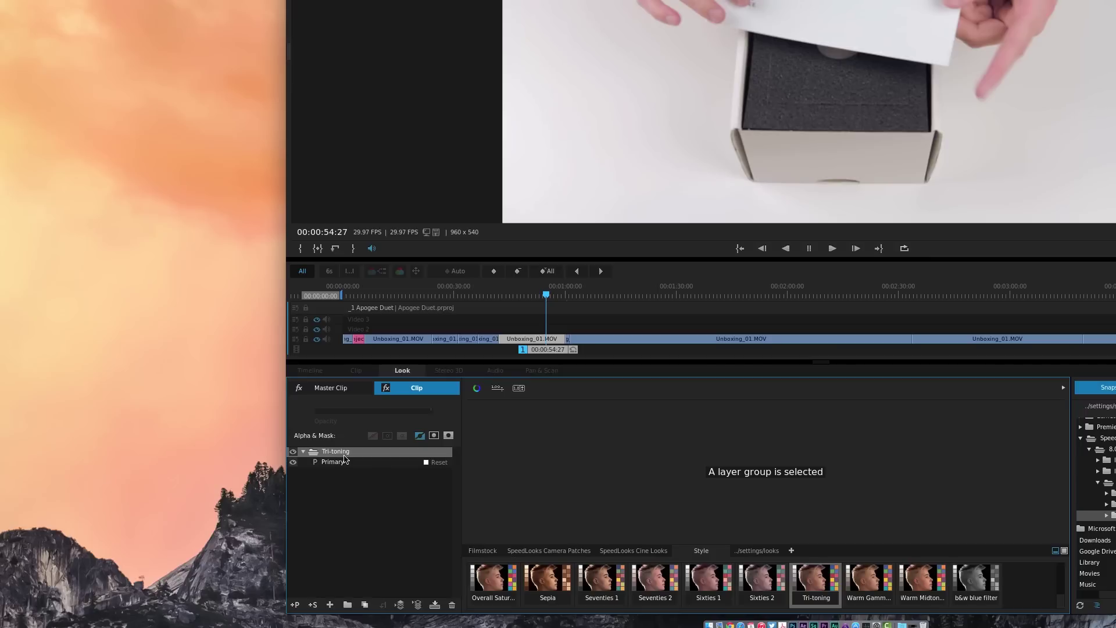
key("ctrl+shift+g")
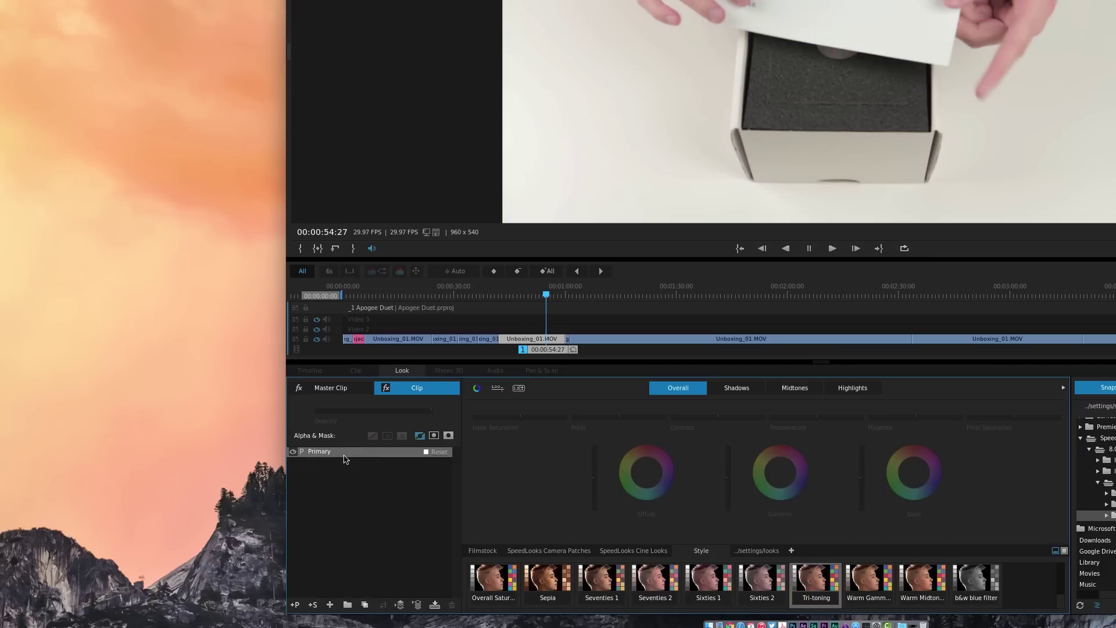
key("ctrl+z")
- Inspect the Primary layer's shadows and highlights adjustments
left_click(430, 462)
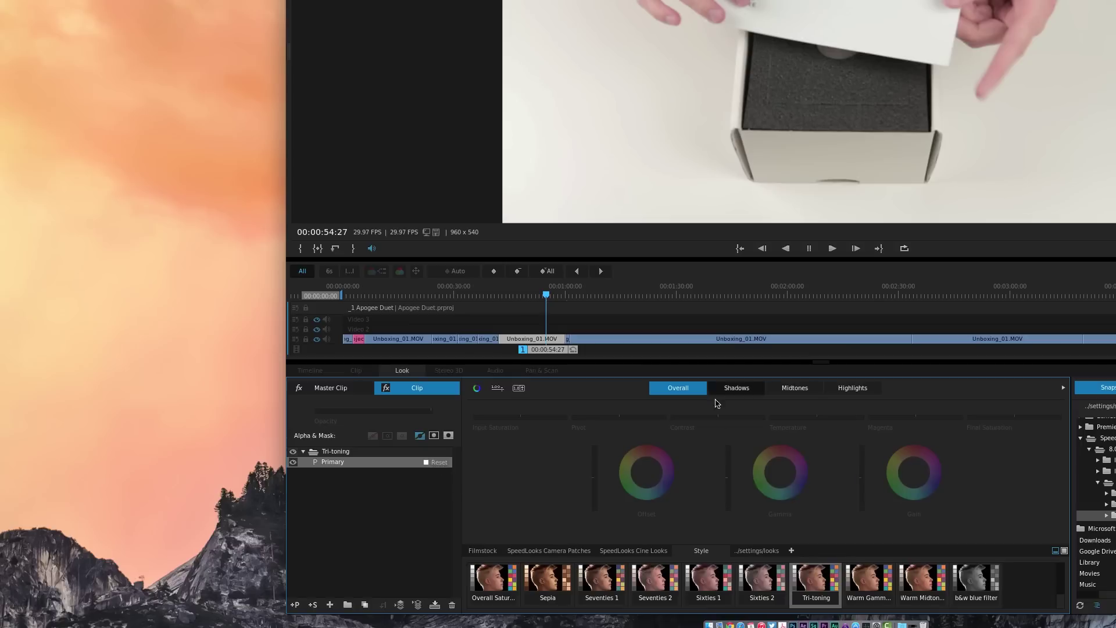
left_click(736, 388)
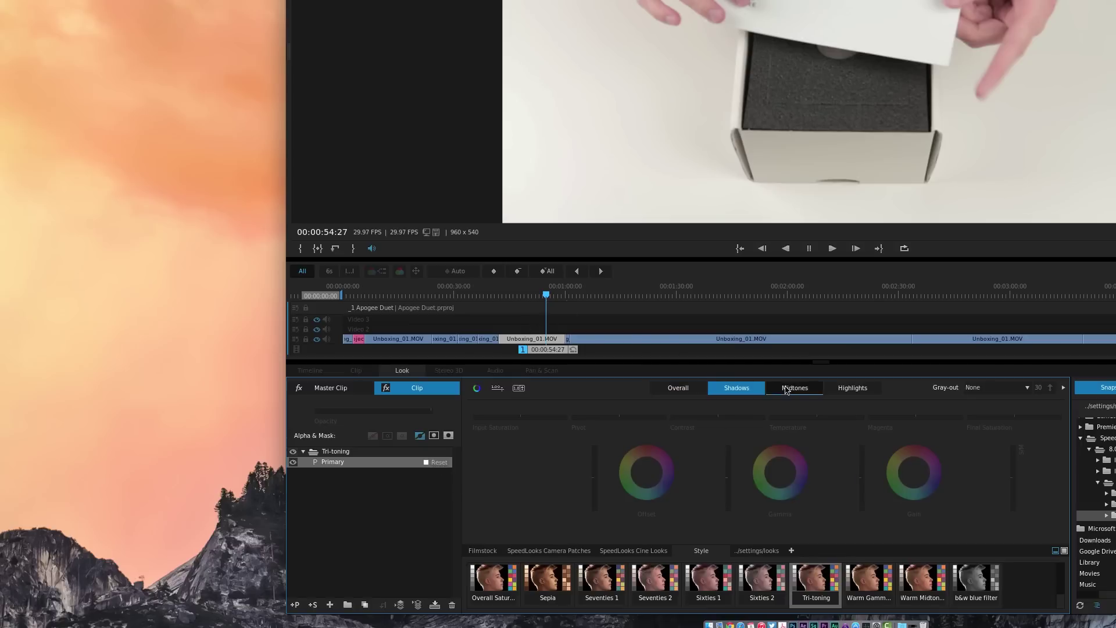
left_click(834, 390)
left_click(737, 387)
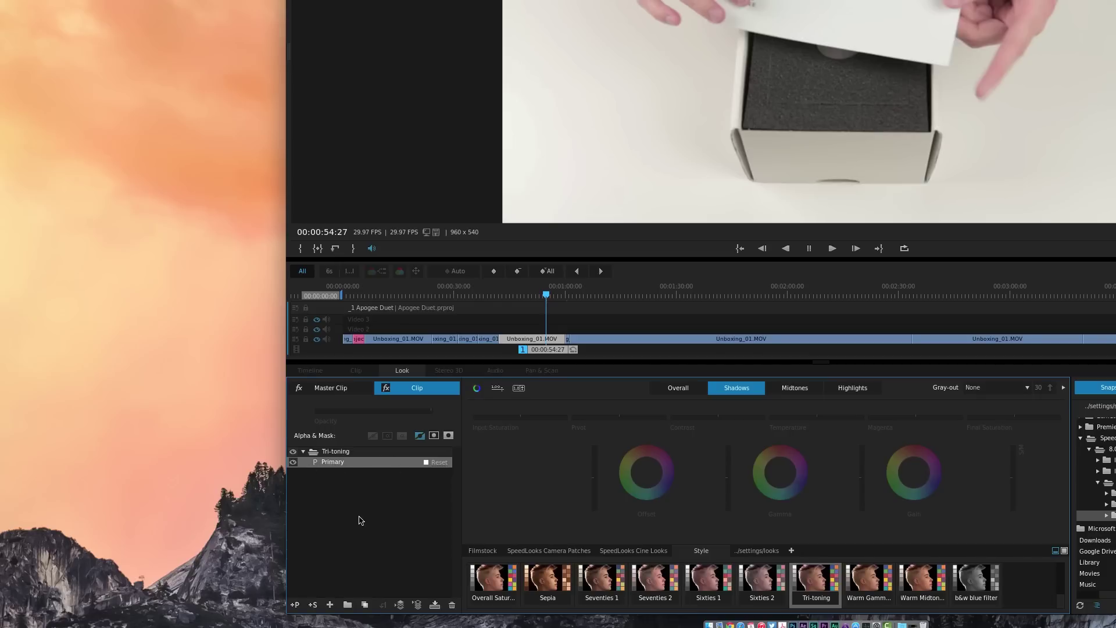
- Delete the Tri-toning group from the clip and show the master clip's grading layers
left_click(337, 452)
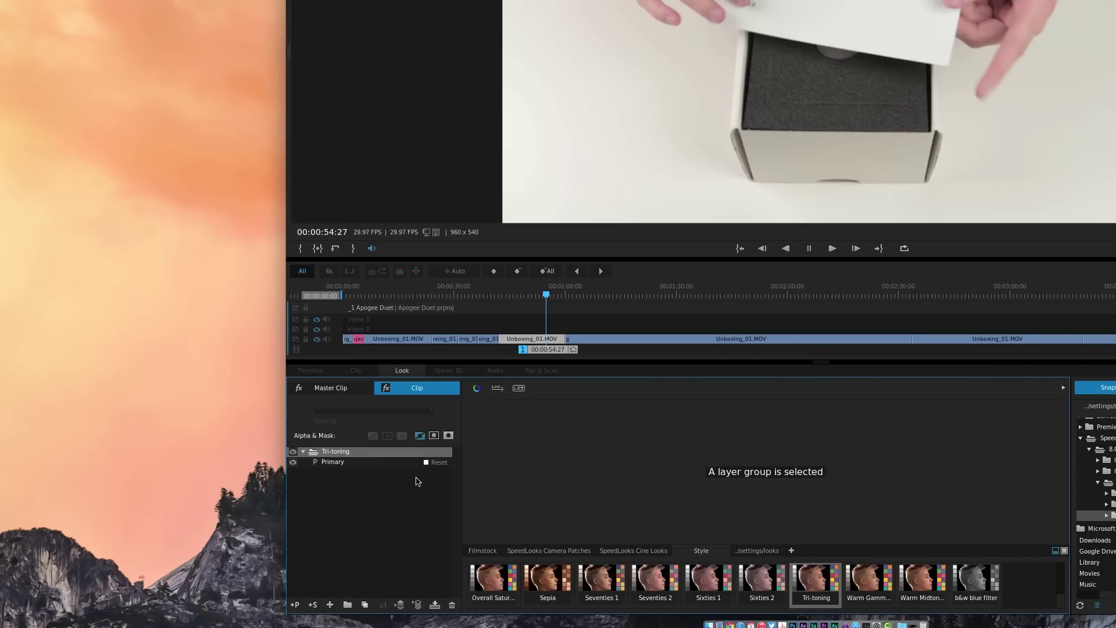
key("Delete")
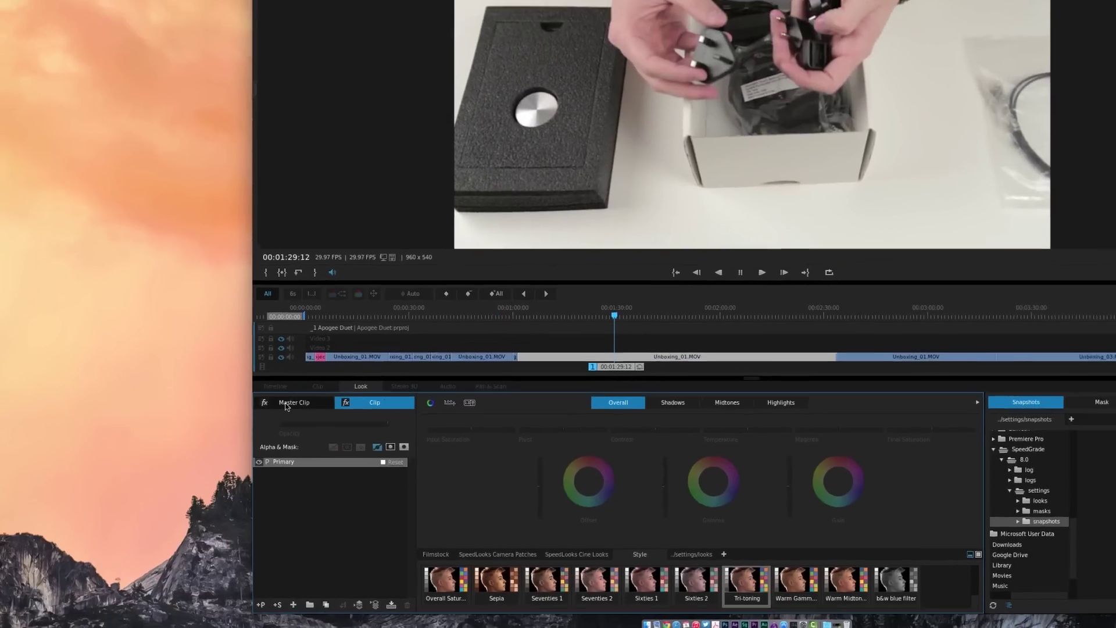
left_click(286, 406)
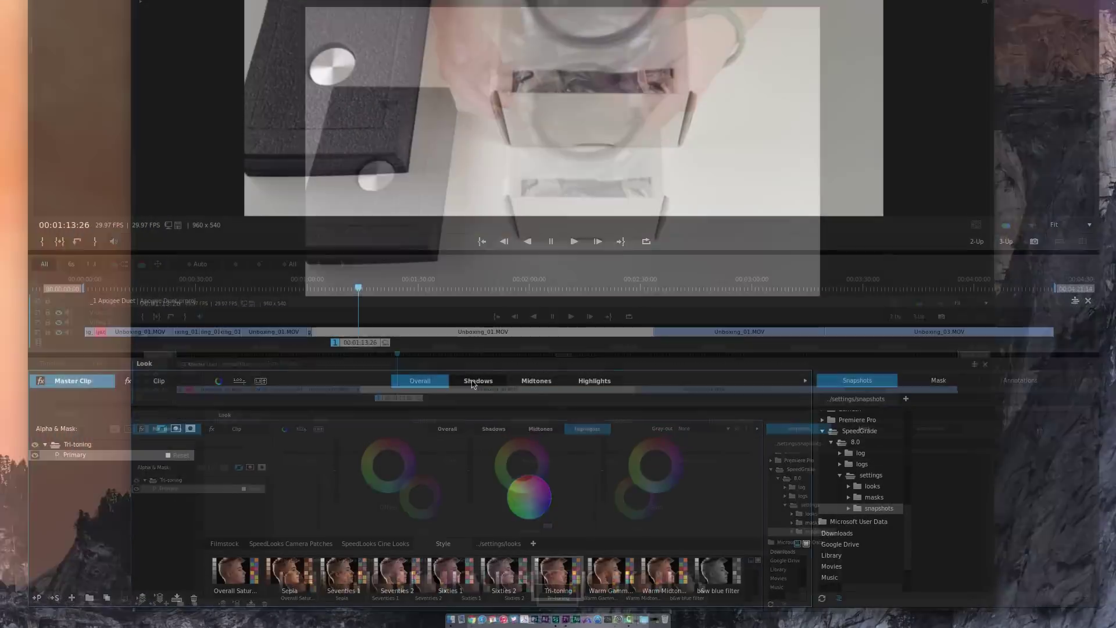
- Raise the Tri-toning highlights Final Saturation from 1.03 to 1.93
left_click(454, 443)
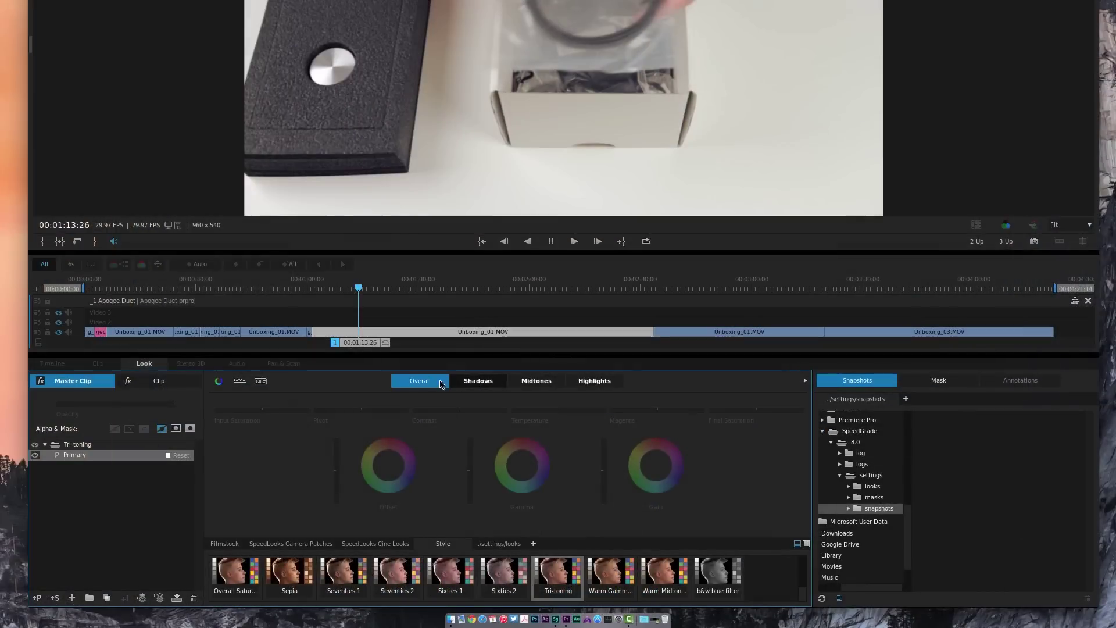
left_click(479, 381)
left_click(536, 380)
left_click(594, 380)
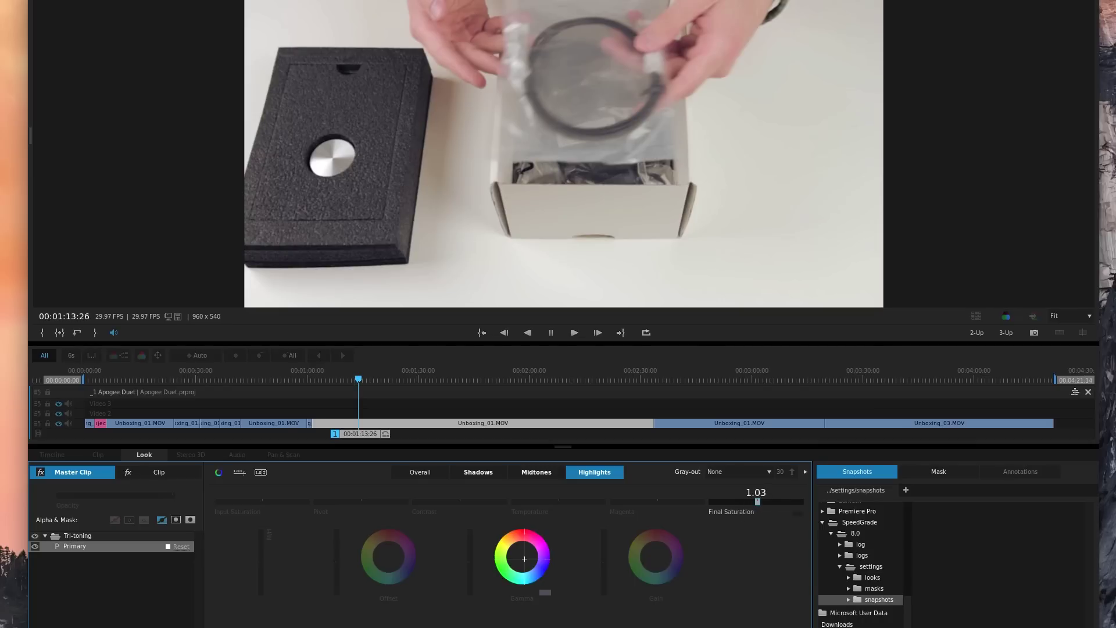
left_click_drag(757, 501, 798, 501)
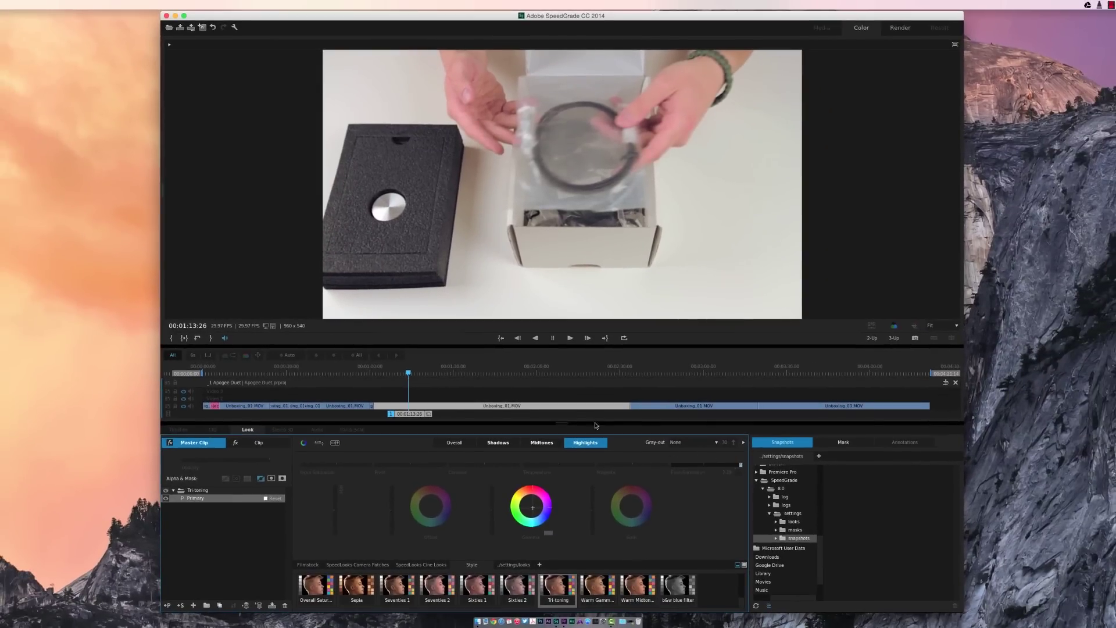
- Check the grade on later footage, reviewing shadows, midtones, highlights and overall adjustments
left_click_drag(413, 370, 440, 372)
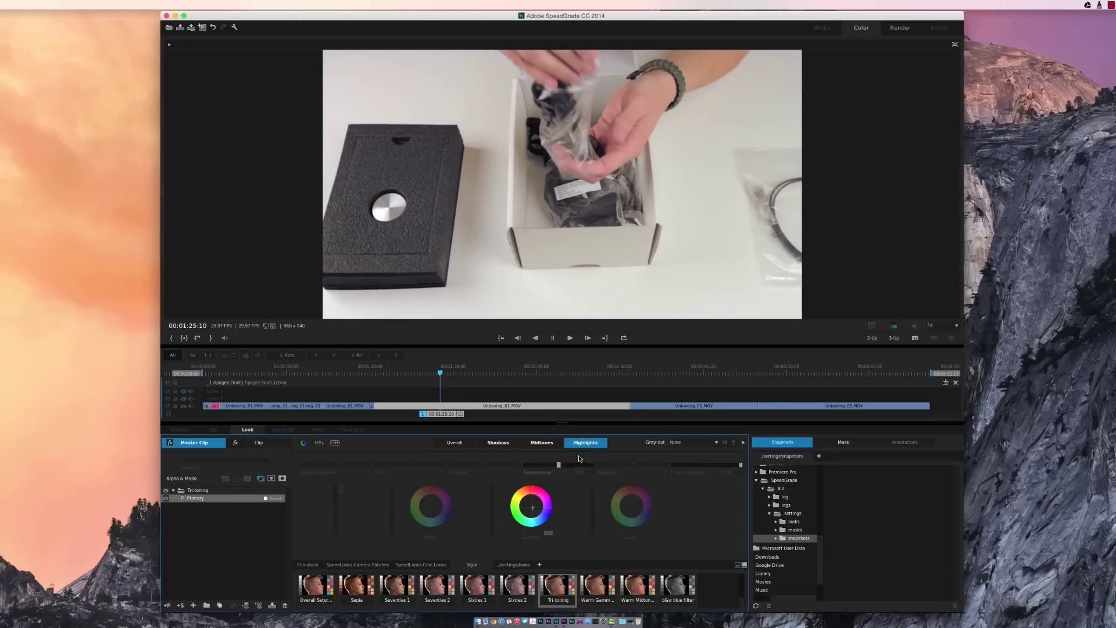
left_click(542, 444)
left_click(501, 446)
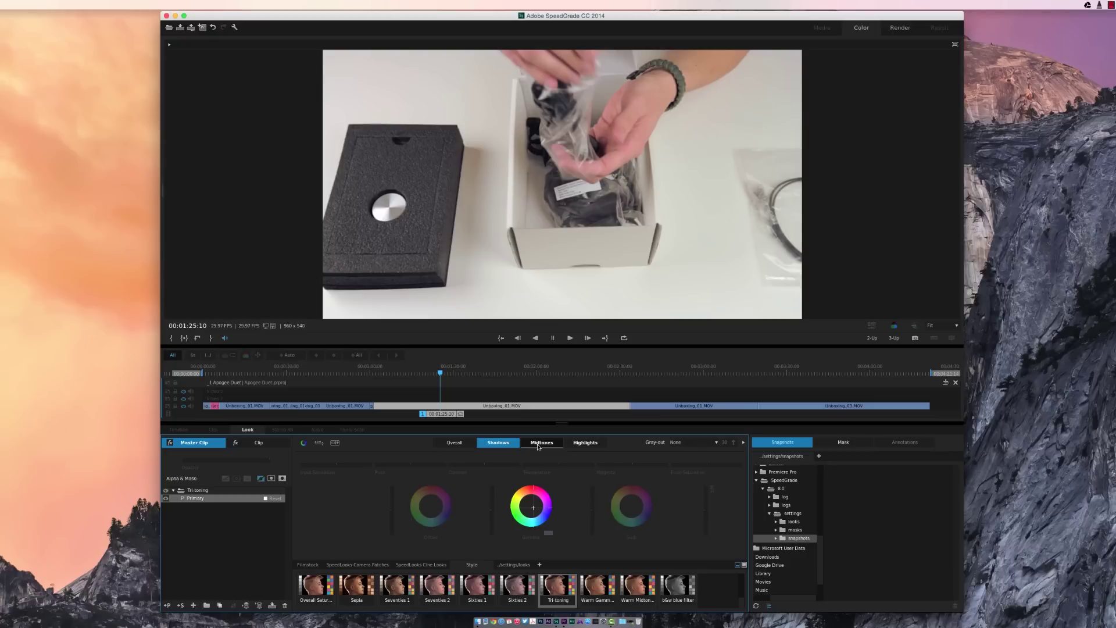
left_click(539, 444)
left_click(585, 445)
left_click(455, 444)
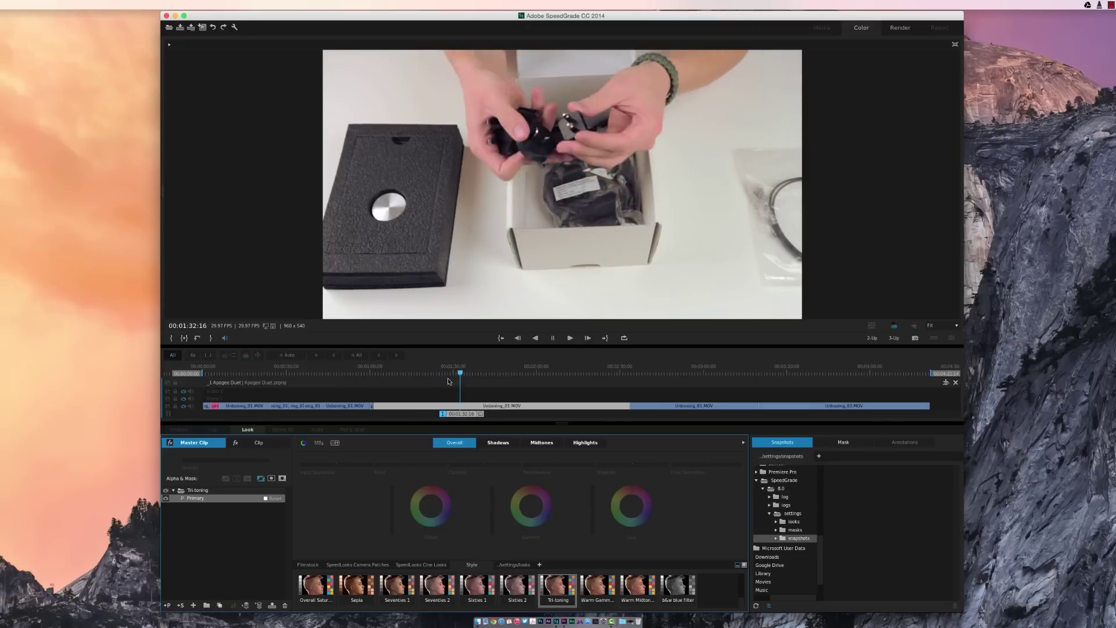
- Scrub from 00:02:20:02 to around 00:03:09, checking the master clip grading
left_click(592, 375)
left_click_drag(602, 382, 629, 375)
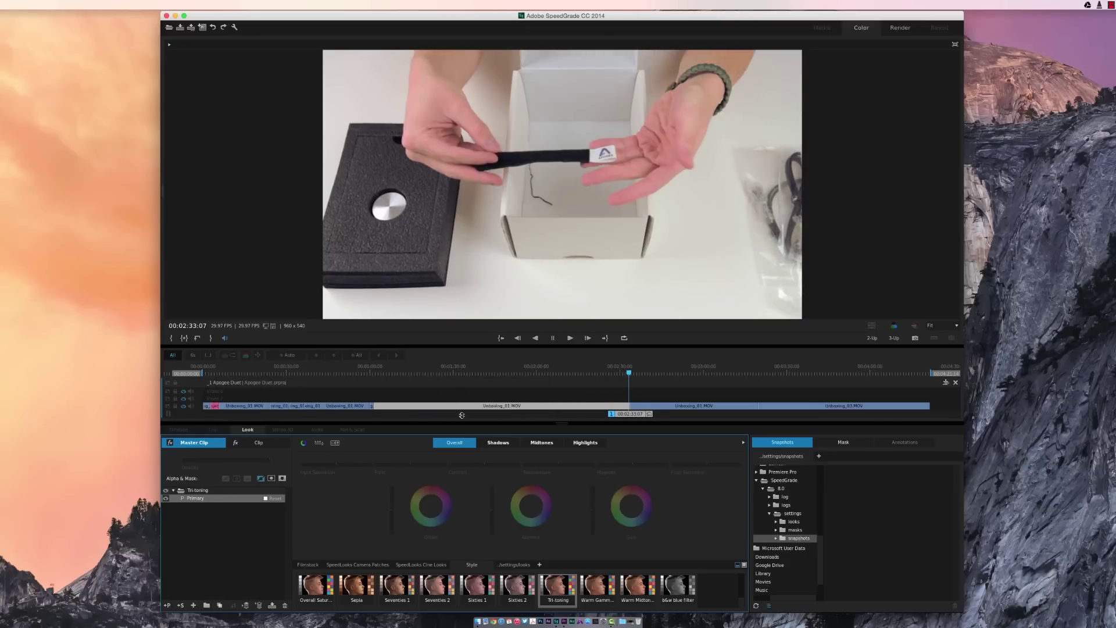
left_click(197, 444)
left_click_drag(630, 375, 818, 379)
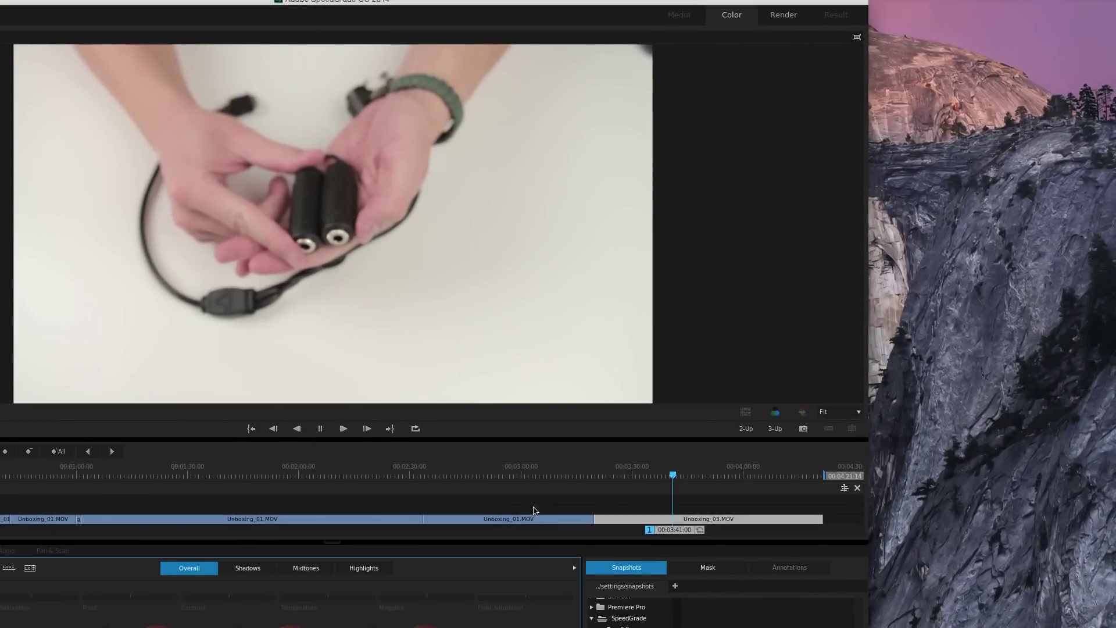
- Move between the cable adapters and audio interface shots, parking near 00:03:08:21
left_click(549, 475)
left_click_drag(569, 475, 612, 478)
left_click_drag(672, 443, 682, 443)
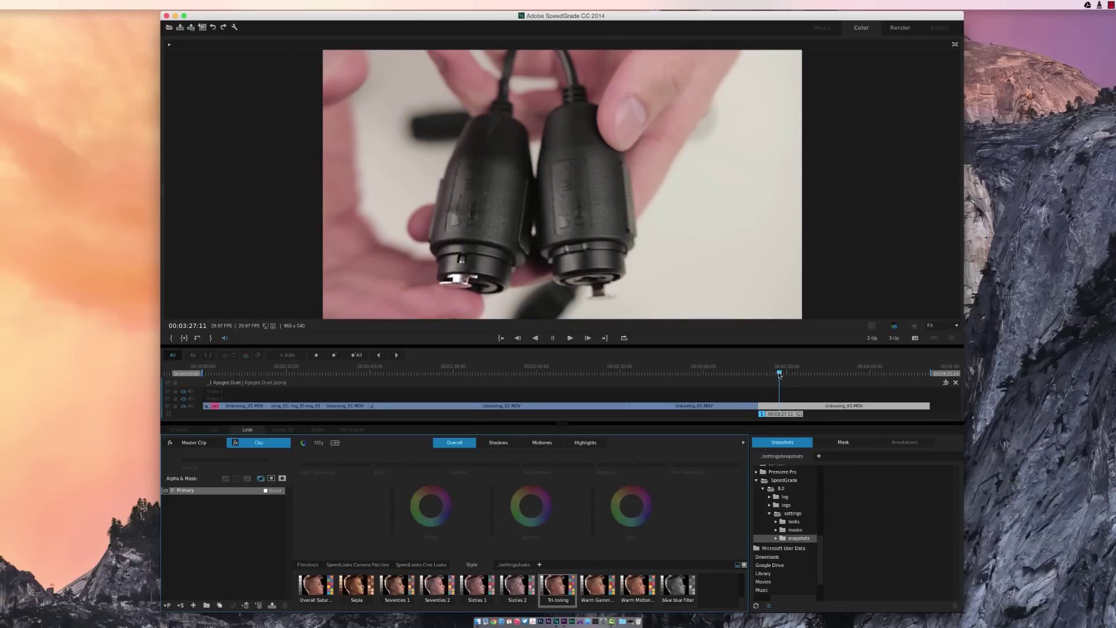
left_click_drag(780, 374, 740, 379)
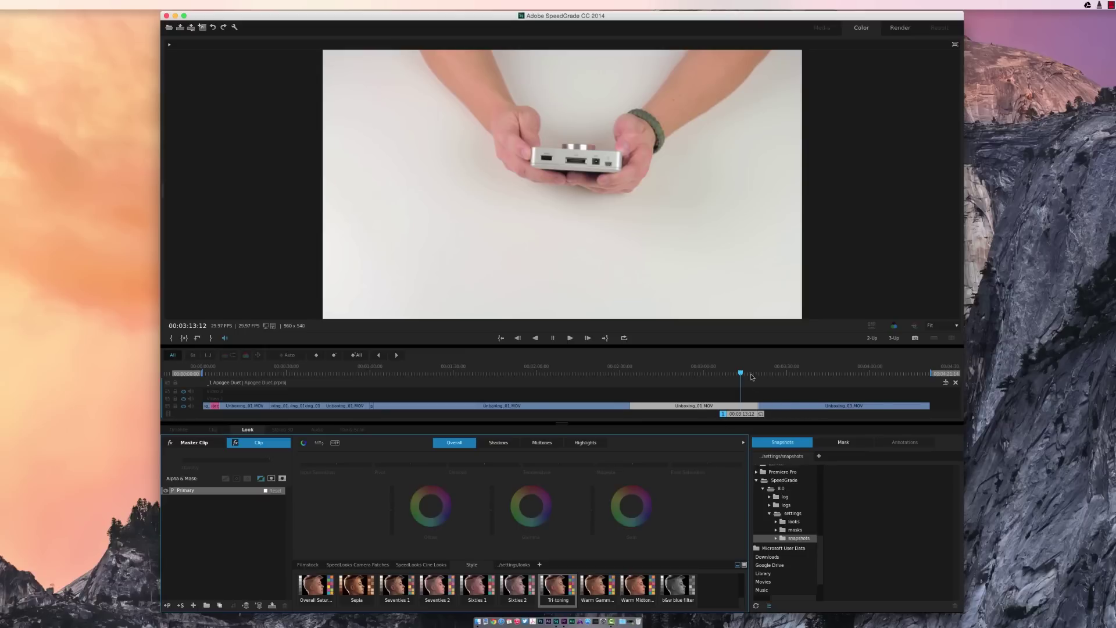
left_click(728, 374)
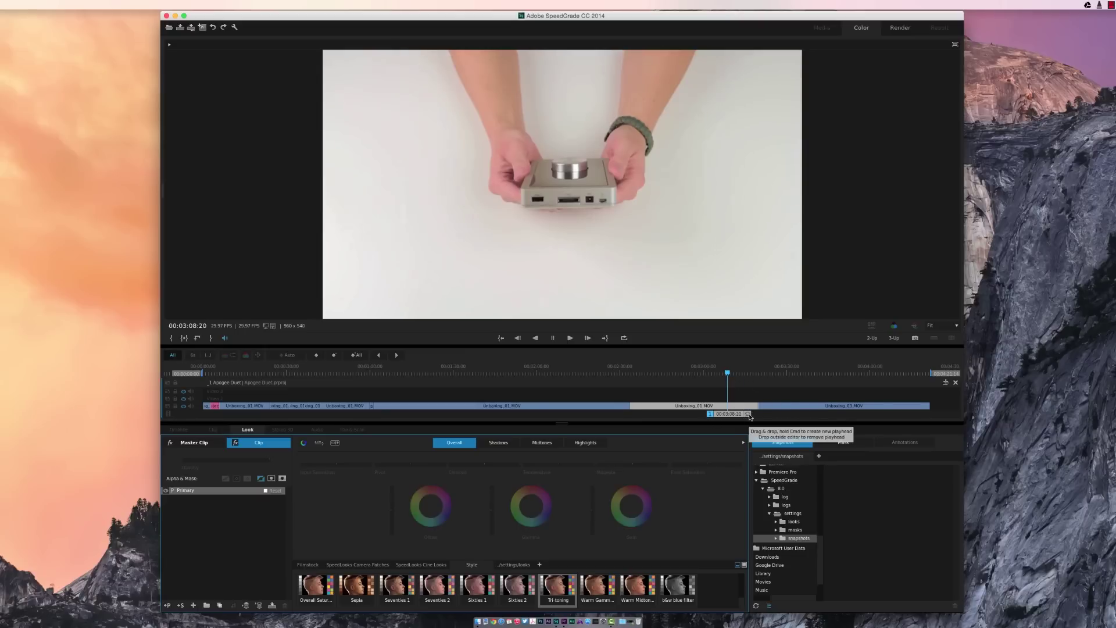
- Step back a frame and add a second playhead at 00:03:41:28 on Unboxing_03.MOV
key("Left")
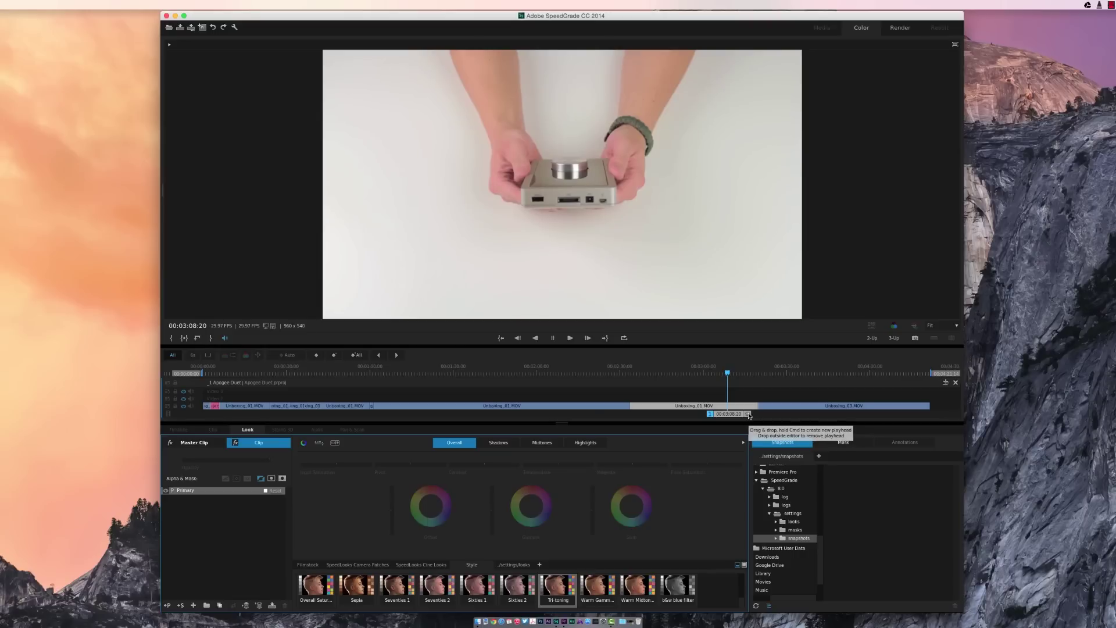
left_click_drag(749, 414, 843, 415)
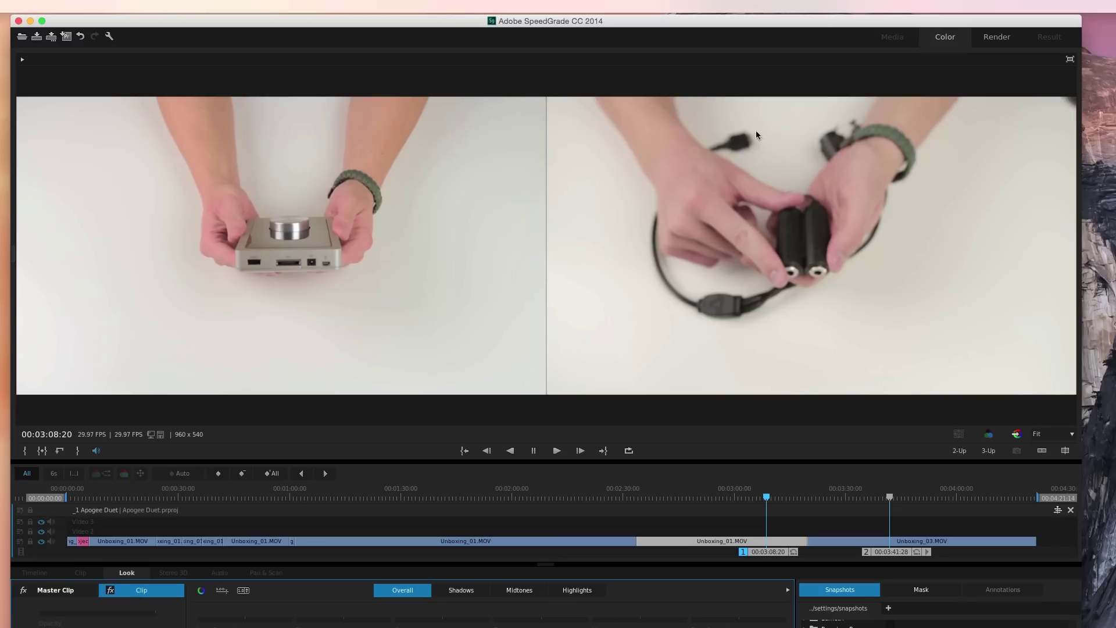
left_click(856, 544)
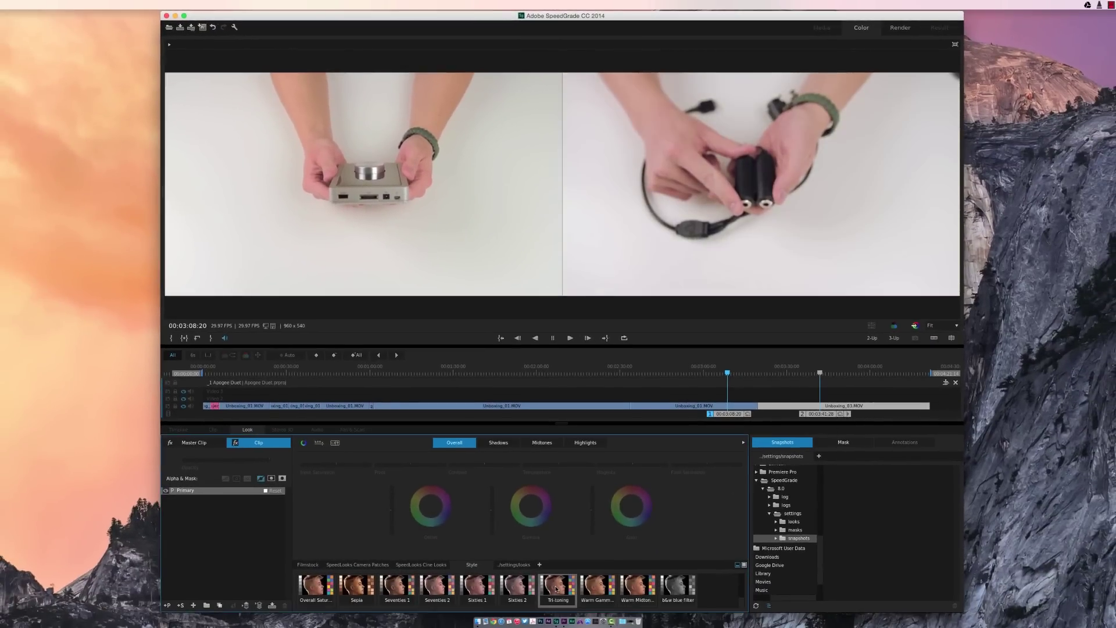
- Apply the Tri-toning look to the clip and move the compared frames to 00:03:07:08
double_click(556, 589)
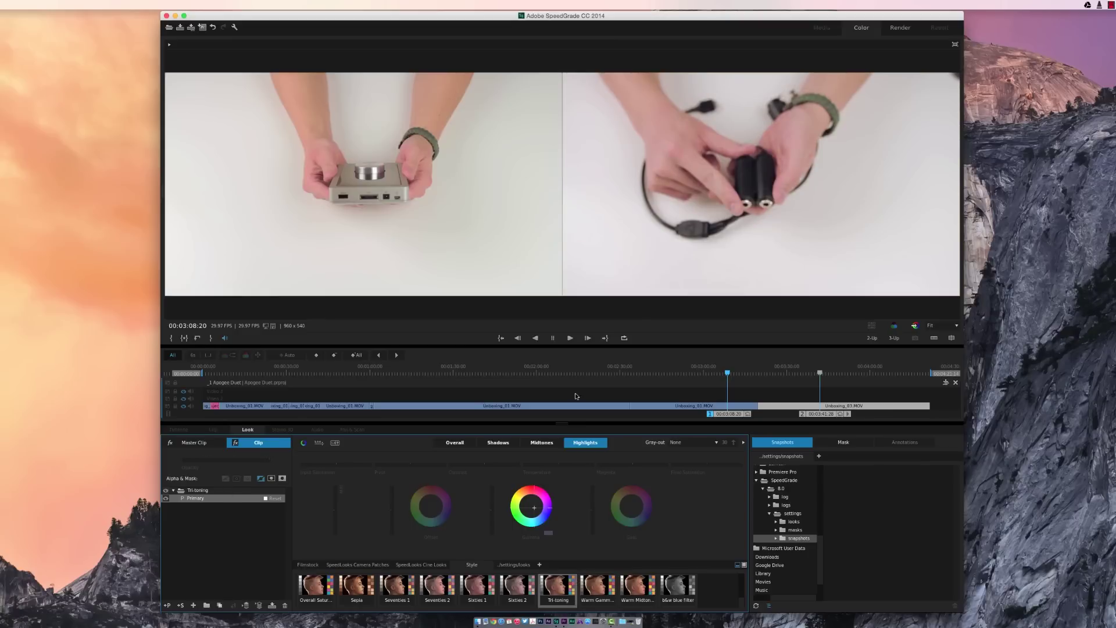
mouse_move(820, 416)
left_mouse_down()
mouse_move(802, 416)
mouse_move(818, 417)
left_mouse_up()
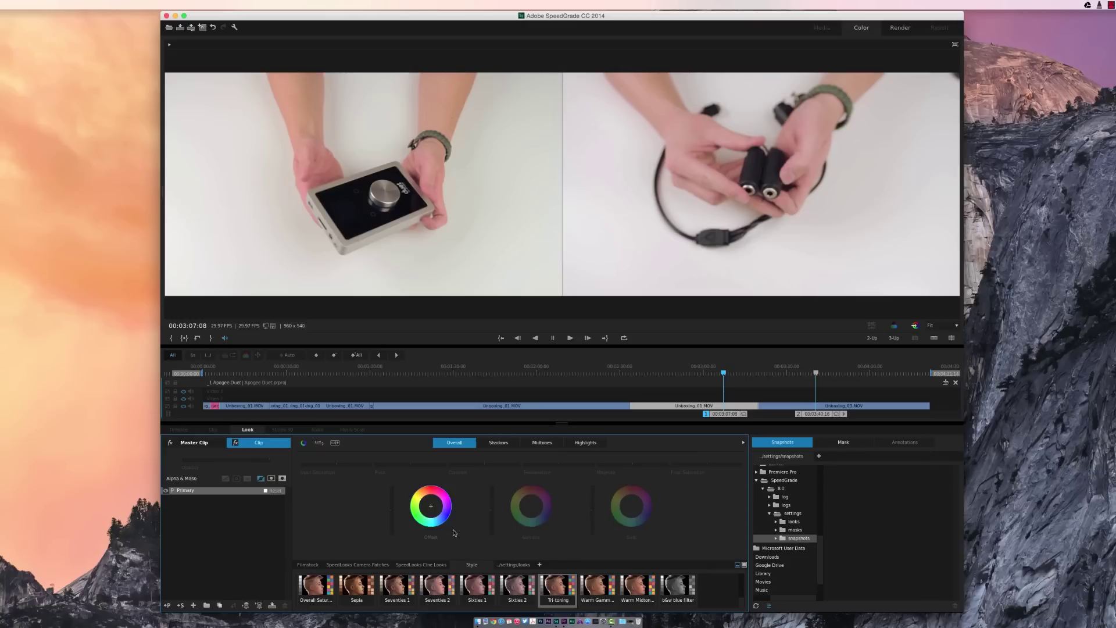
left_click(581, 443)
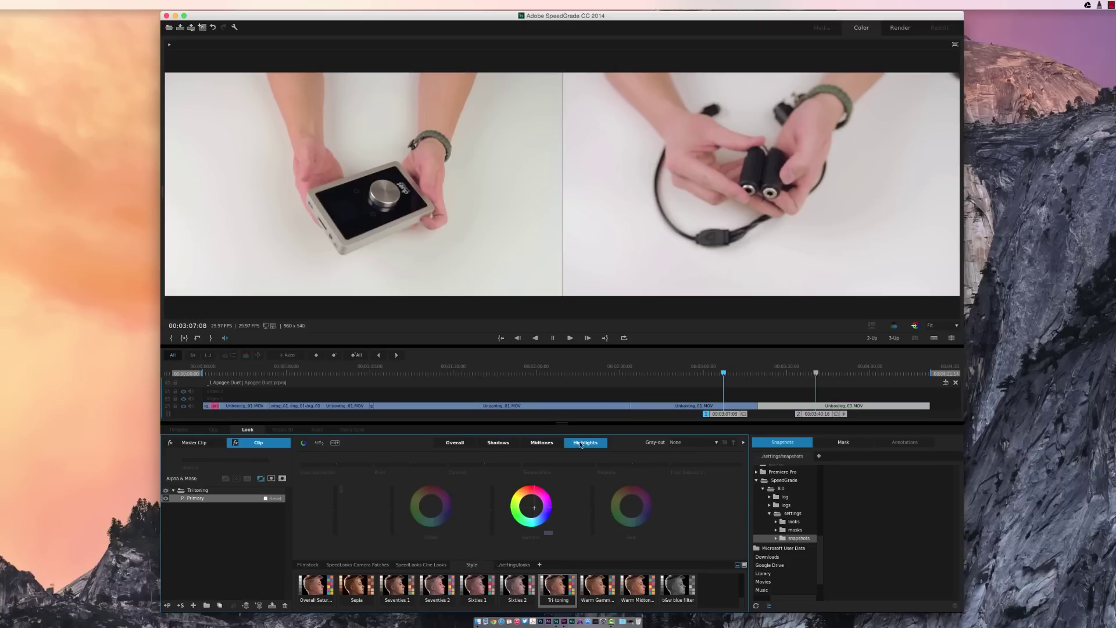
- Review the master clip's Tri-toning and Primary layers, then add a snapshot for the 2-Up comparison
left_click(207, 490)
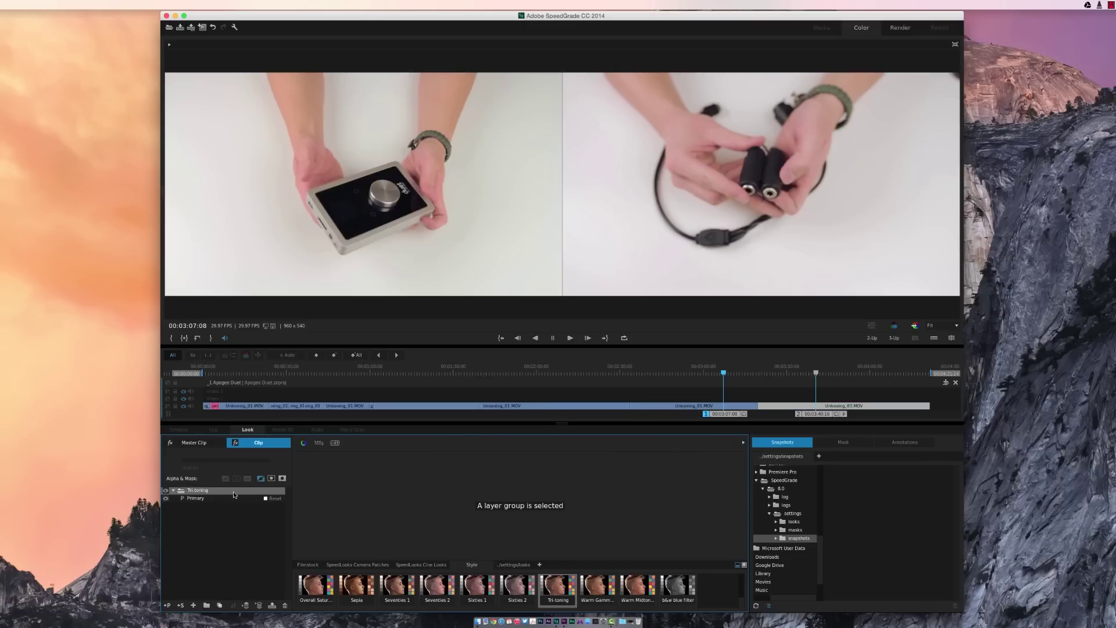
left_click(234, 496)
left_click(185, 443)
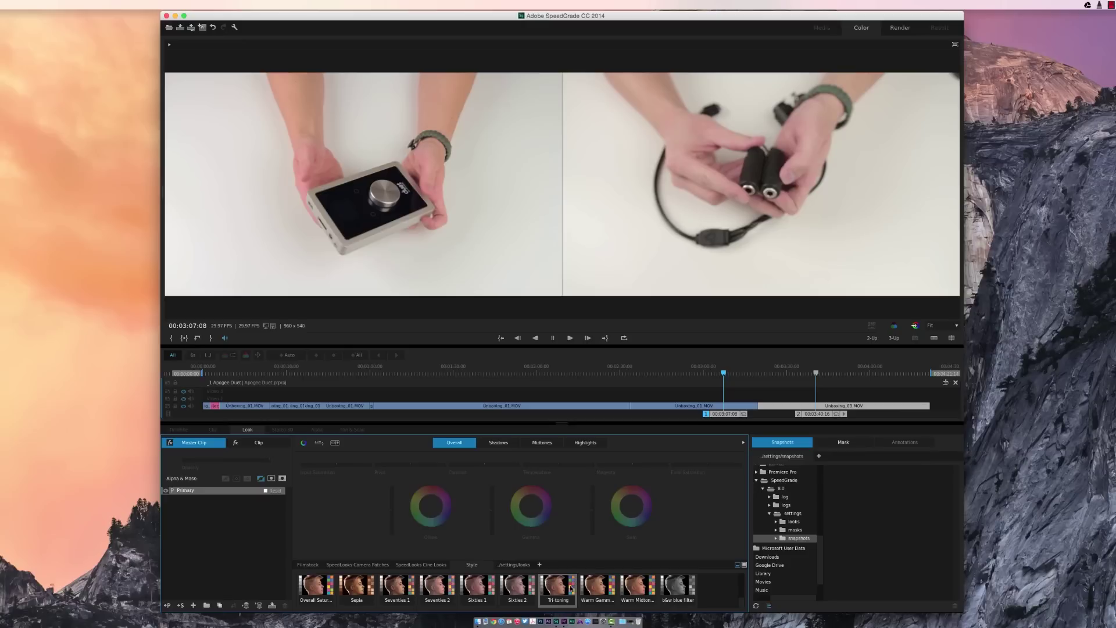
mouse_move(558, 586)
left_mouse_down()
mouse_move(893, 349)
mouse_move(742, 412)
left_mouse_up()
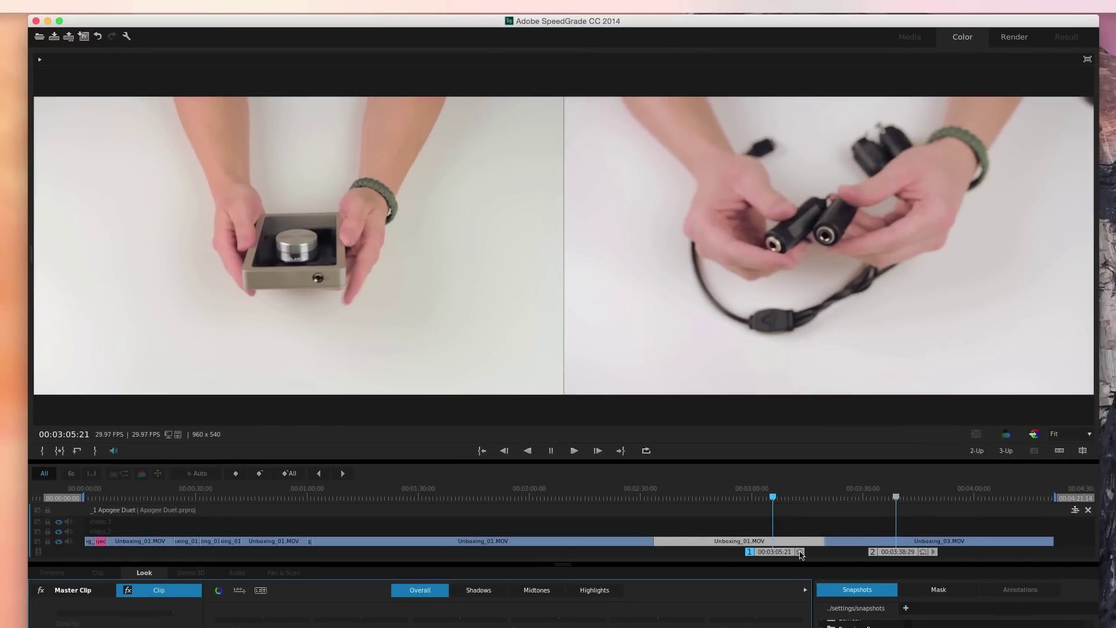
- Add three more comparison frames, including 00:01:06:15, and shift them all slightly earlier
mouse_move(801, 554)
left_mouse_down()
mouse_move(775, 532)
mouse_move(605, 539)
left_mouse_up()
mouse_move(800, 552)
left_mouse_down()
mouse_move(530, 538)
mouse_move(464, 548)
left_mouse_up()
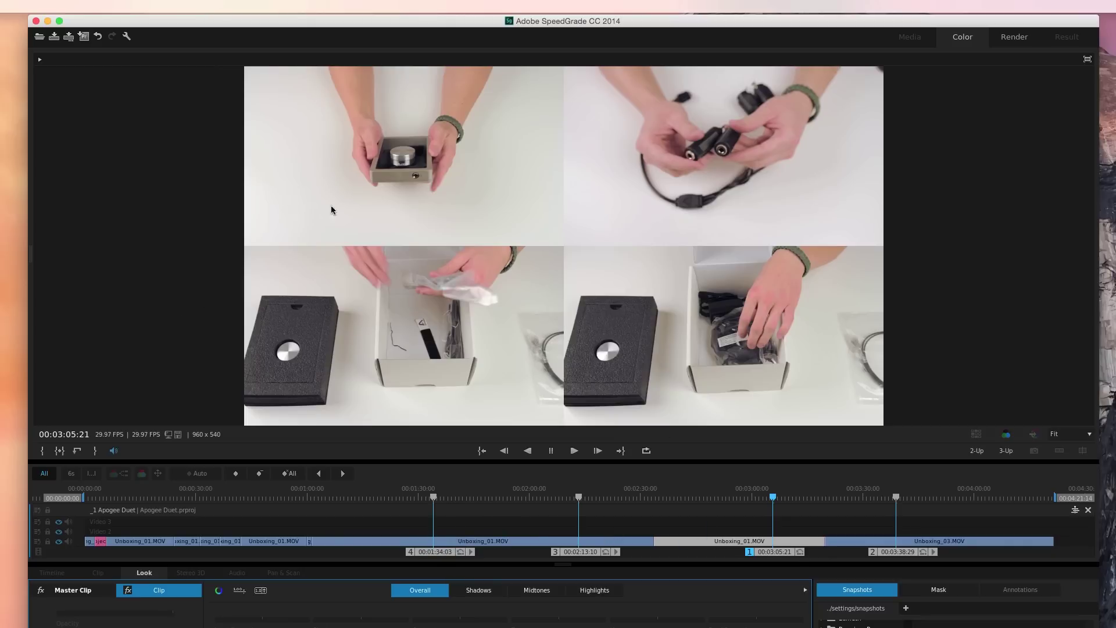
left_click_drag(800, 551, 331, 539)
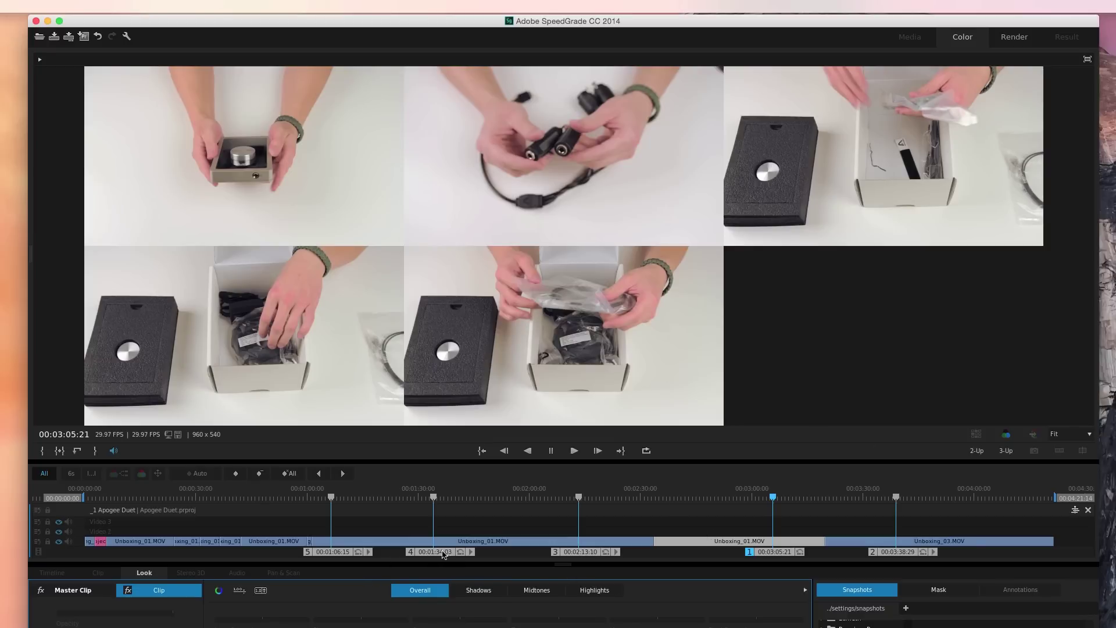
left_click_drag(436, 498, 427, 500)
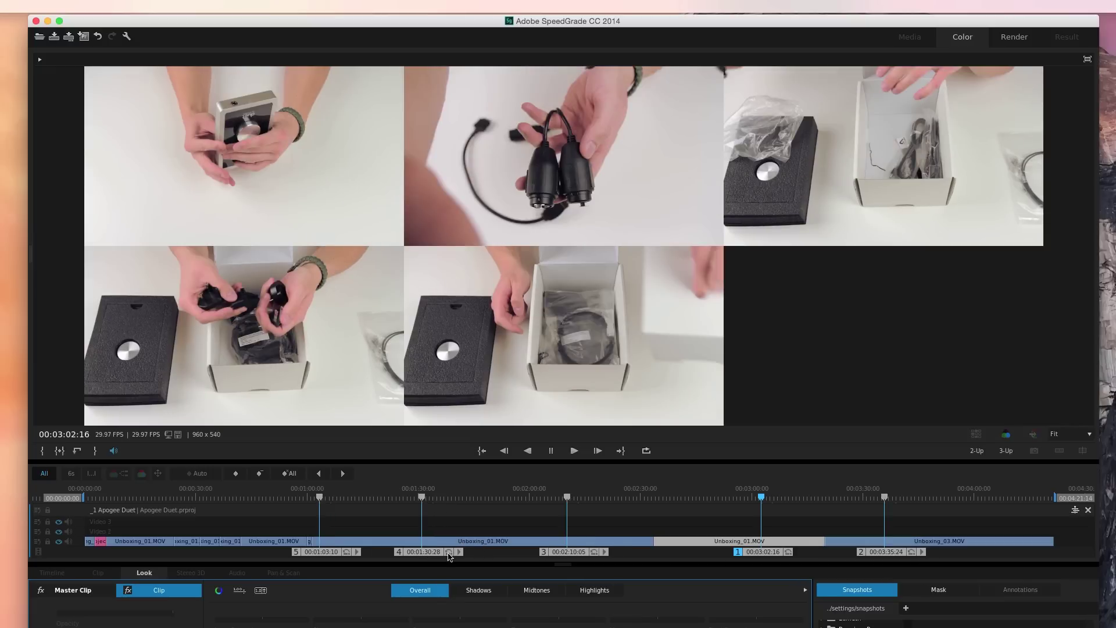
- Remove the 00:01:30:28, 00:01:03:10, 00:02:10:05 and last frames, then save and return to Premiere Pro
left_click_drag(449, 556, 453, 478)
mouse_move(347, 555)
left_mouse_down()
mouse_move(380, 478)
mouse_move(395, 483)
left_mouse_up()
mouse_move(594, 555)
left_mouse_down()
mouse_move(598, 495)
mouse_move(615, 492)
left_mouse_up()
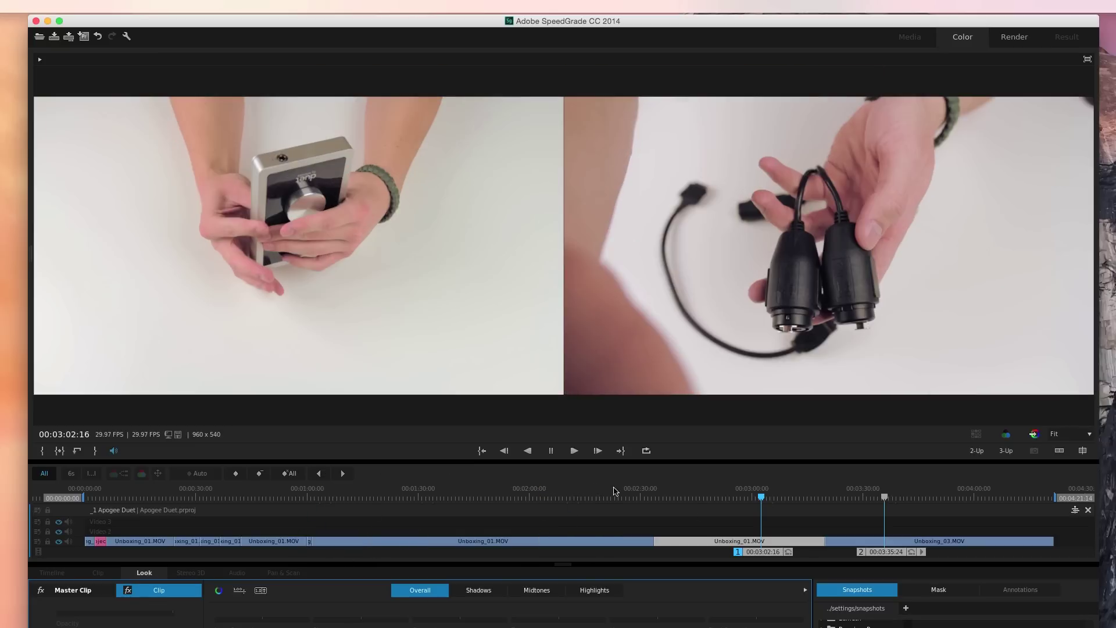
left_click_drag(918, 555, 910, 487)
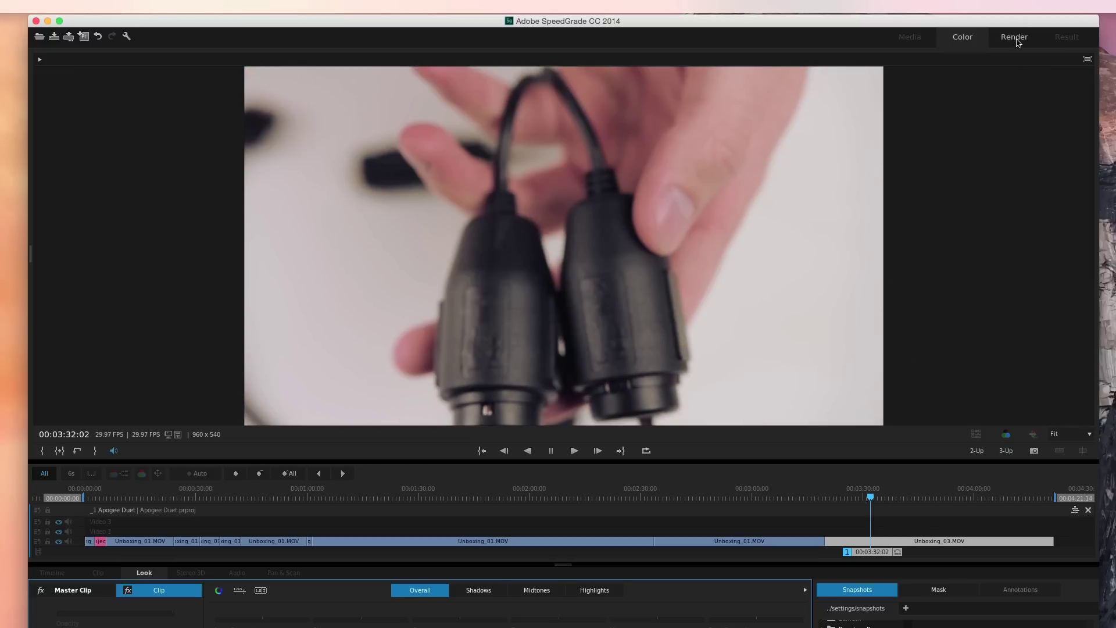
left_click(1014, 37)
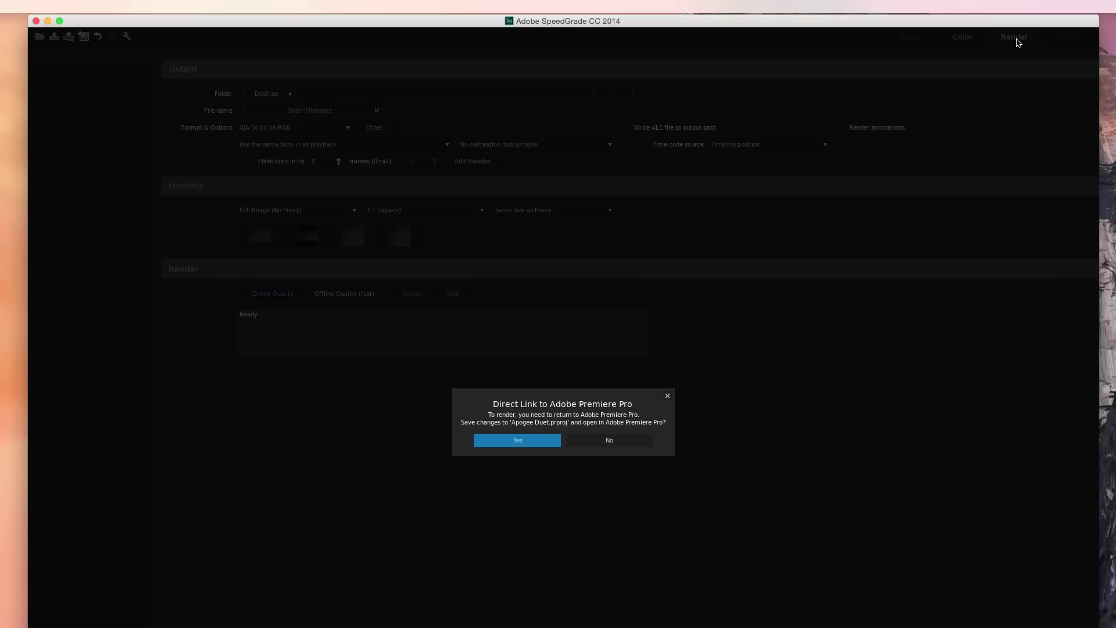
left_click(513, 441)
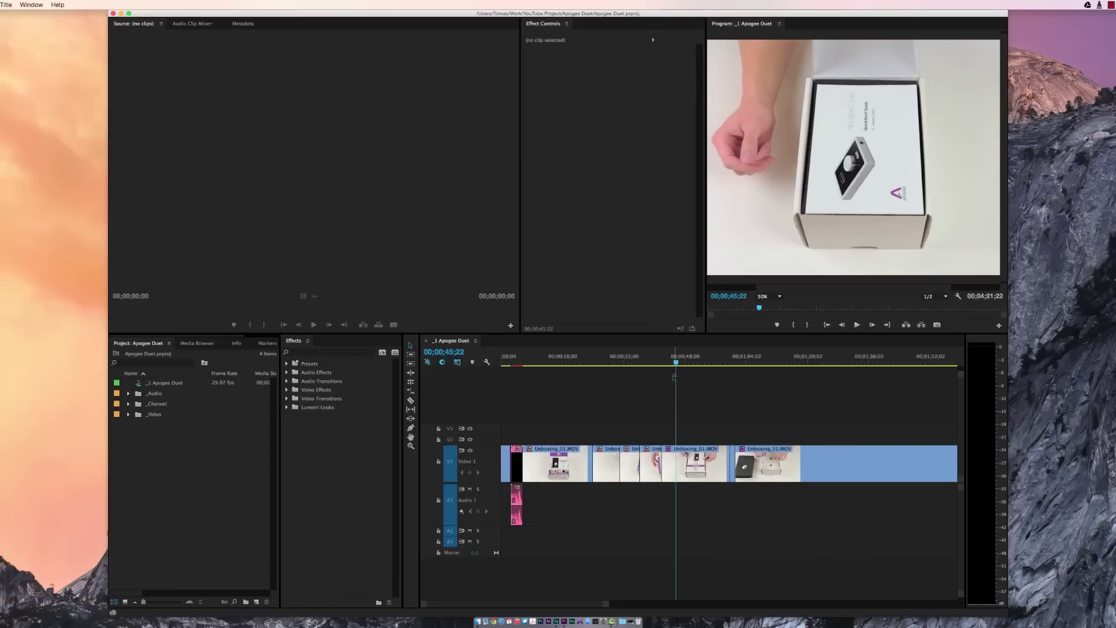
- Scrub the sequence and select the unboxing clip at 00;00;40;12 to inspect its effects
left_click_drag(676, 363, 733, 385)
left_click(547, 372)
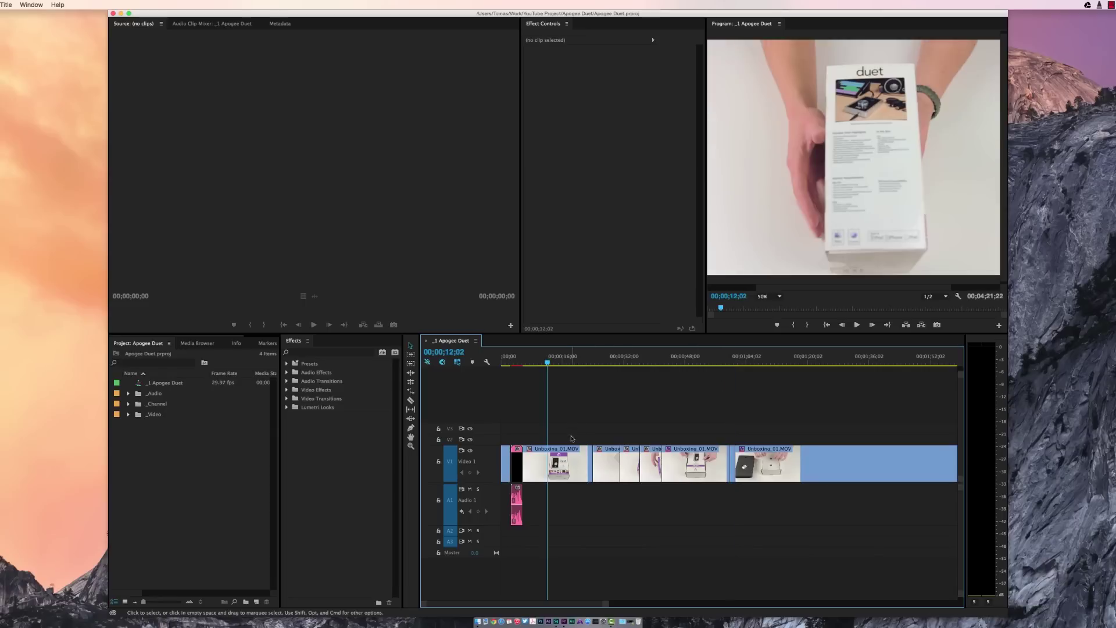
left_click(568, 455)
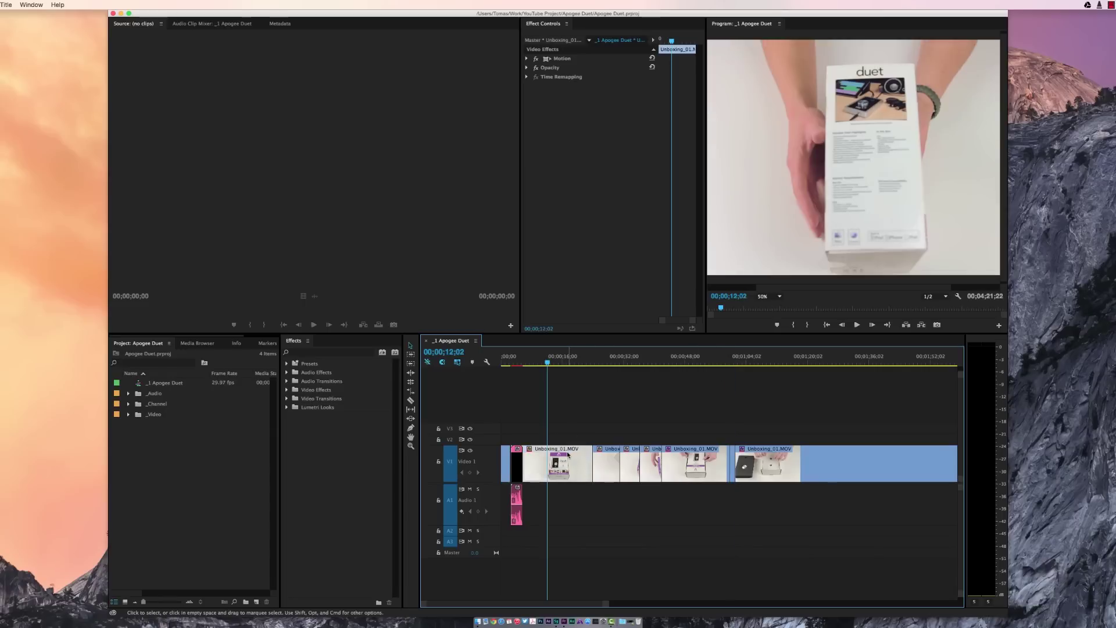
left_click(656, 360)
left_click(678, 454)
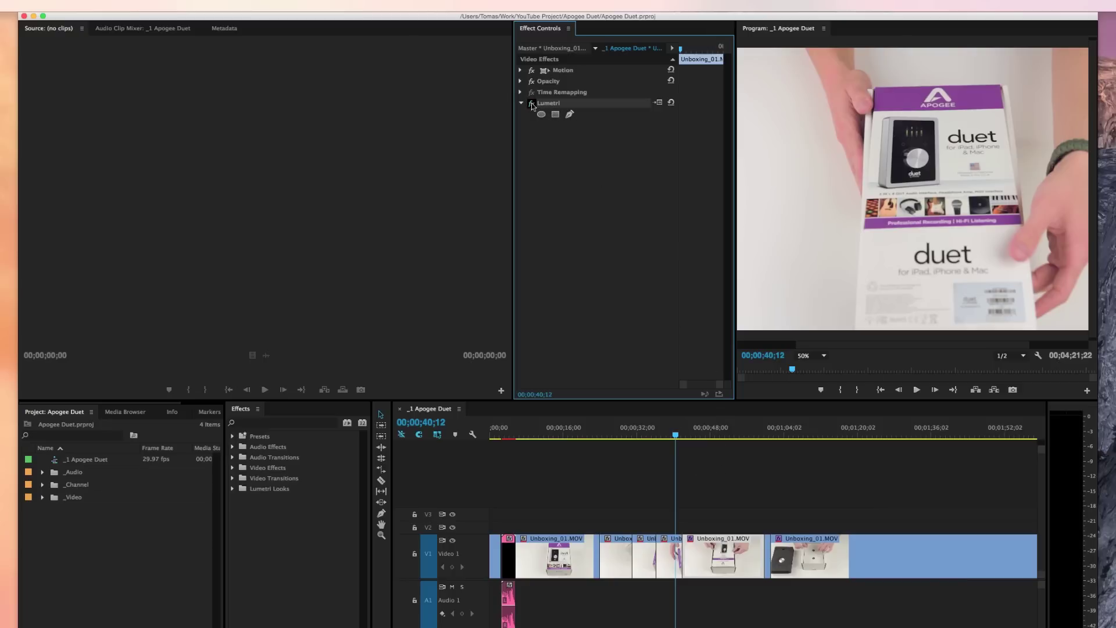
- Delete the Lumetri effect from the clip and deselect it
left_click(532, 106)
key("Delete")
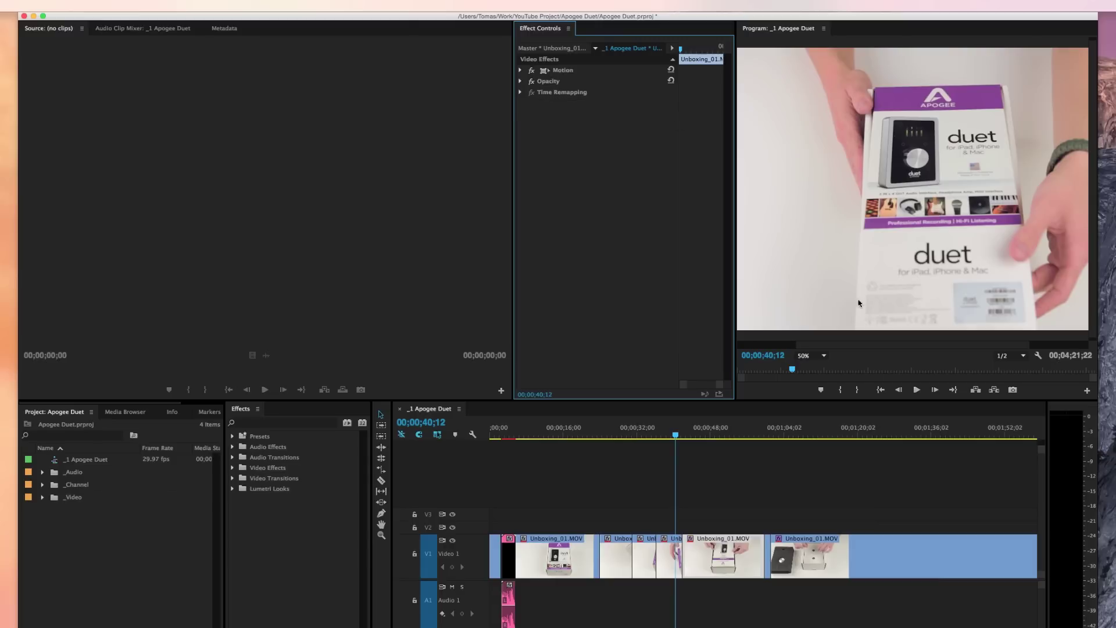
key("super+shift+a")
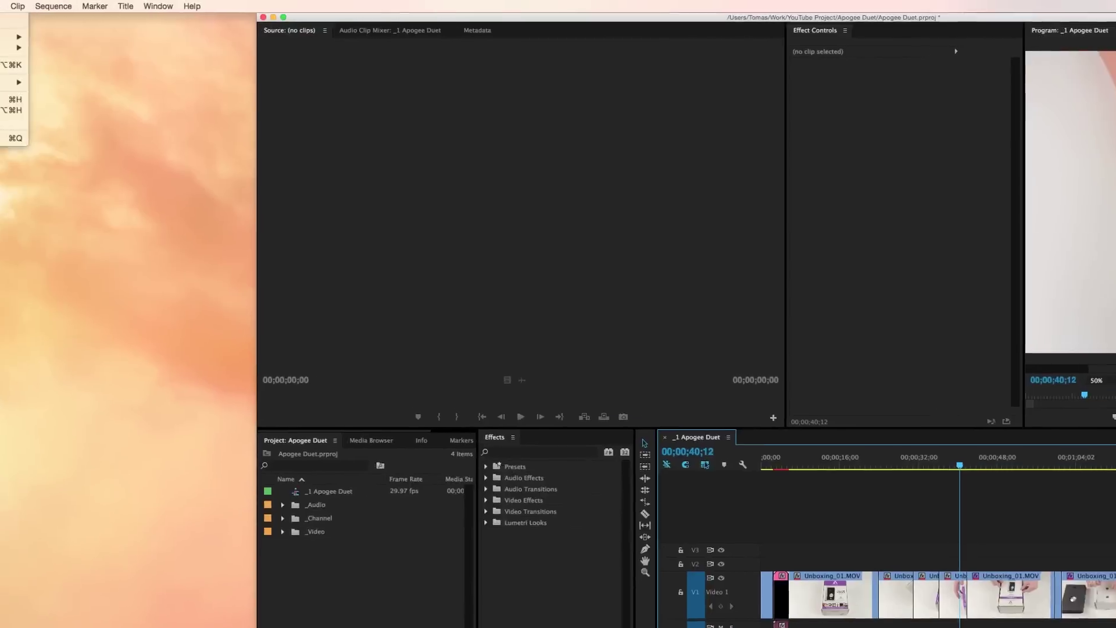
- Save the Apogee Duet project and reopen it in SpeedGrade through Direct Link to Adobe SpeedGrade
left_click(58, 7)
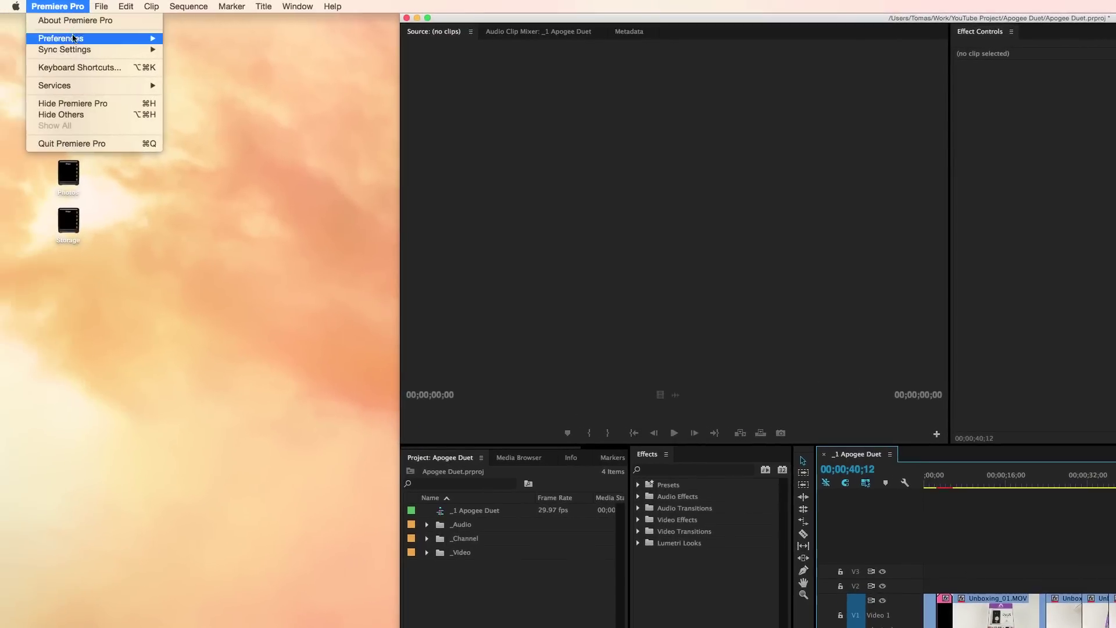
mouse_move(103, 5)
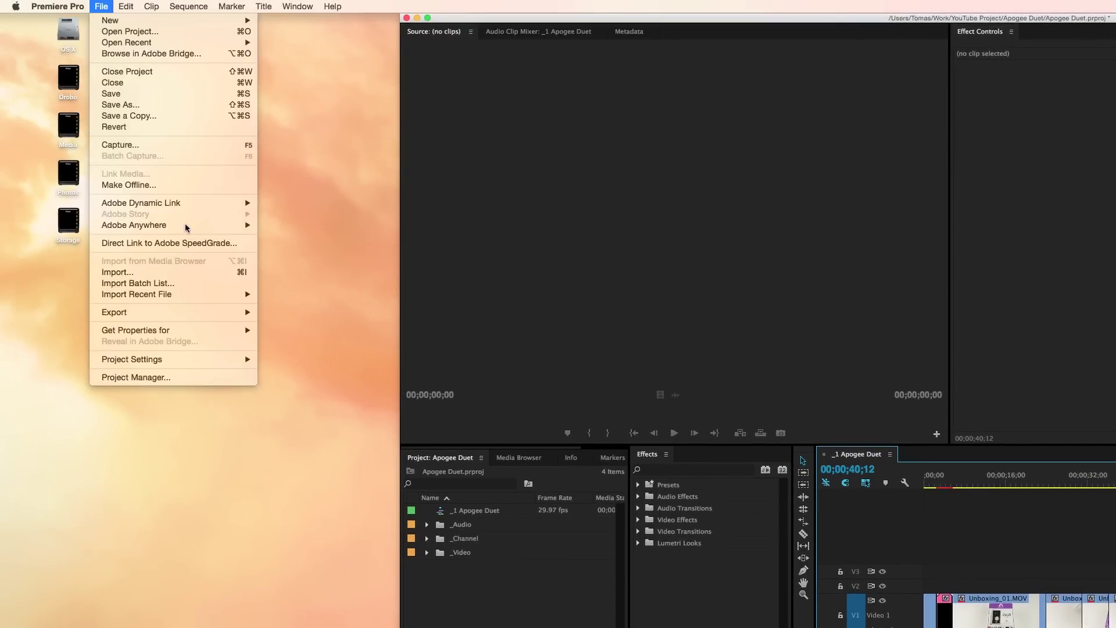
left_click(195, 243)
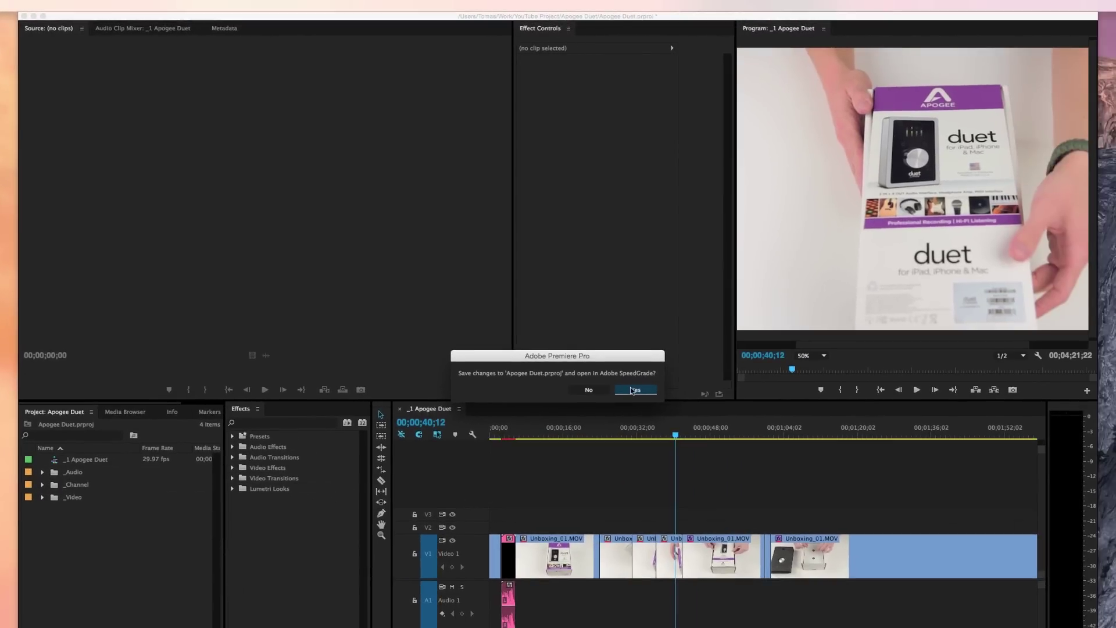
left_click(634, 390)
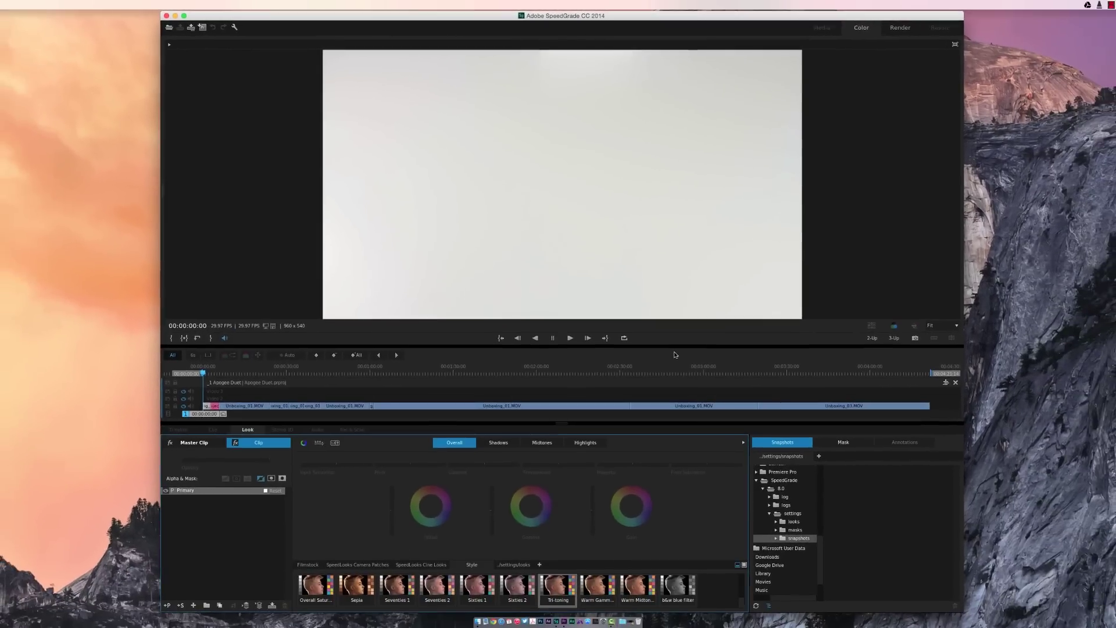
- Delete the Tri-toning layer group from the master clip of the shot around 00:01:08:16
left_click(394, 378)
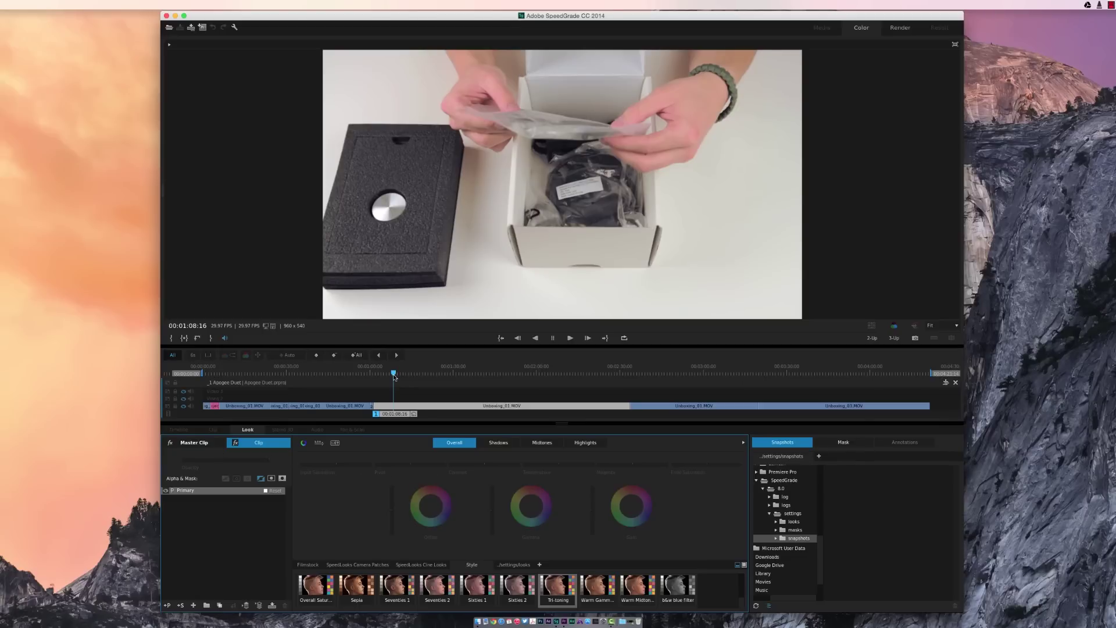
left_click_drag(394, 377, 457, 396)
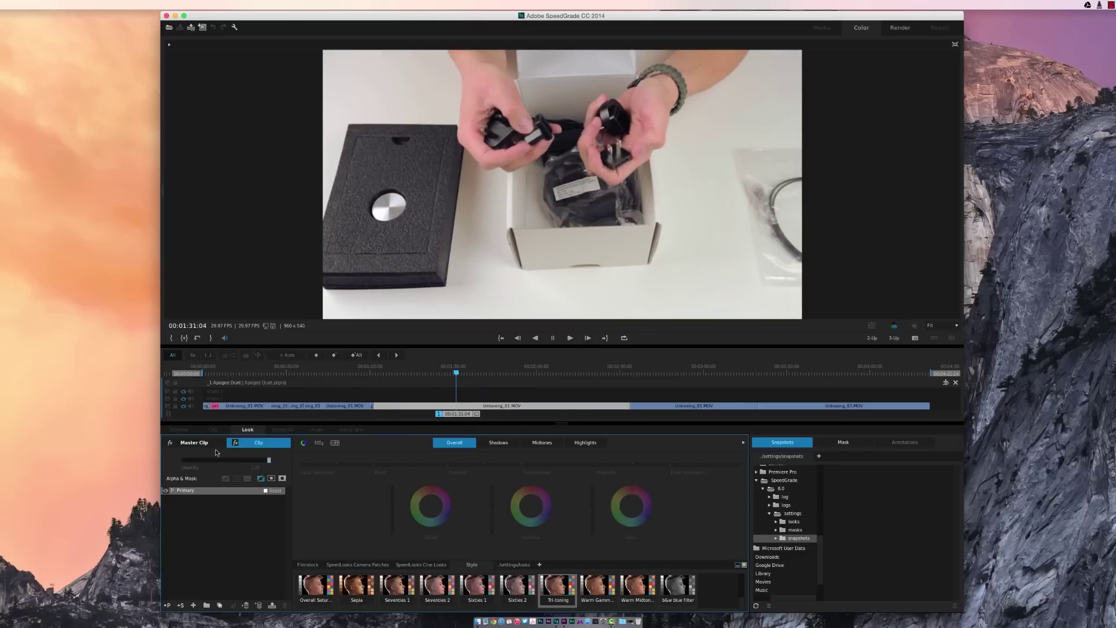
left_click(197, 446)
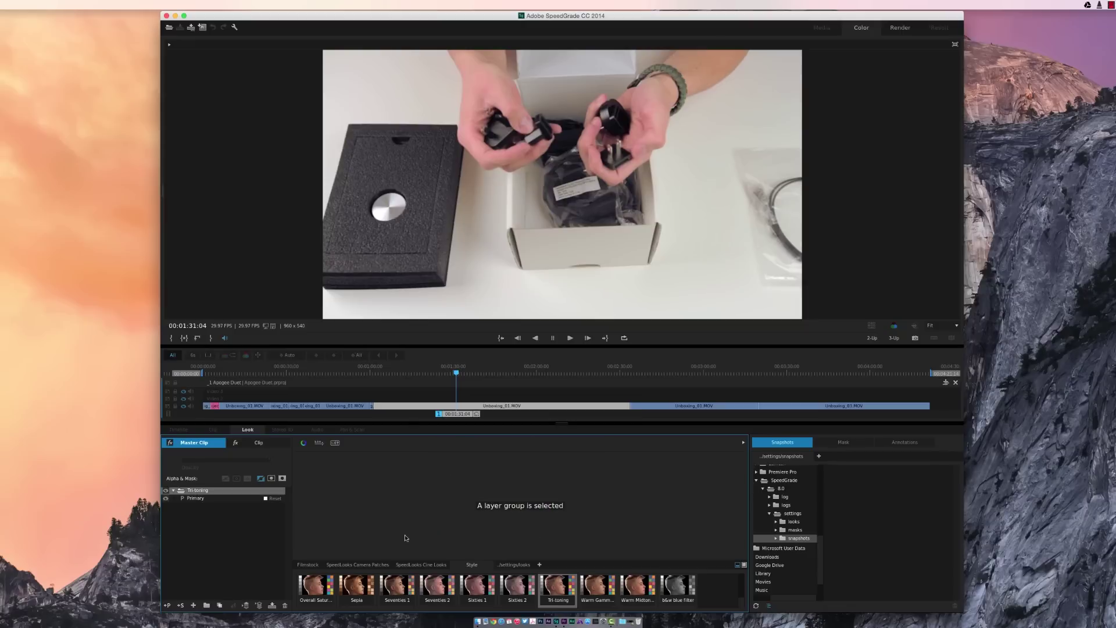
key("Delete")
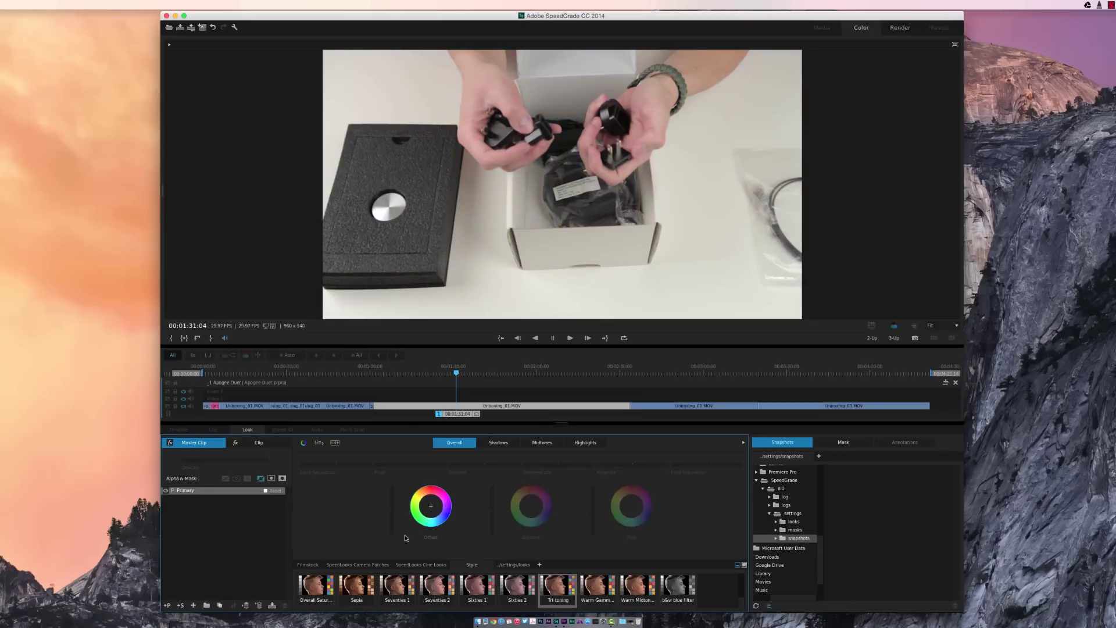
- Delete the Tri-toning group from the later clip near 00:03:08:11, then scrub back through earlier clips
left_click_drag(460, 375, 792, 401)
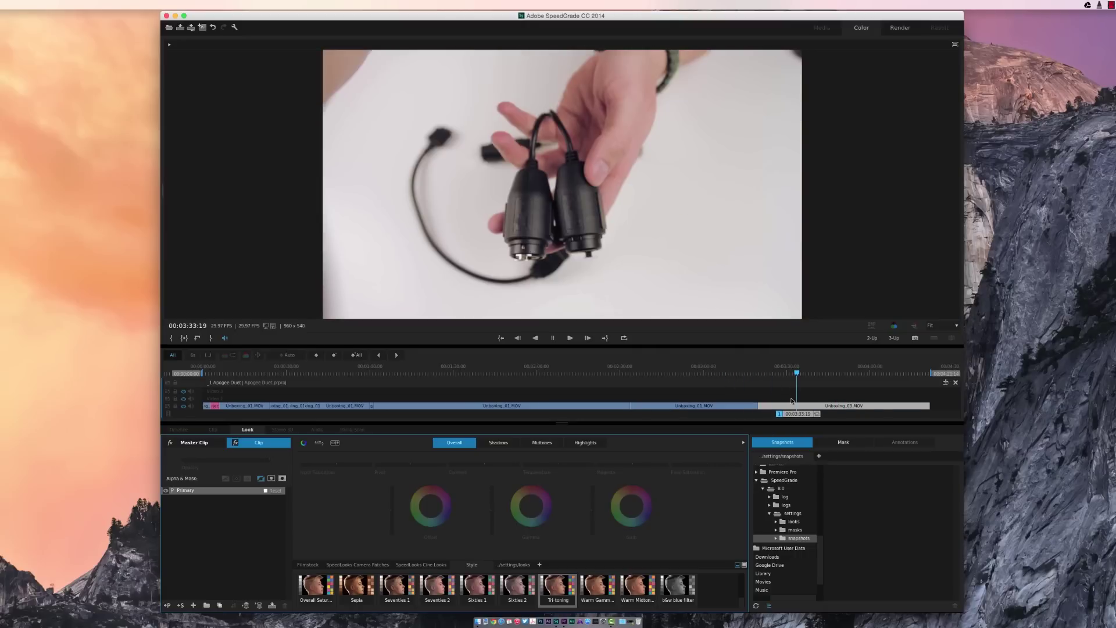
left_click(217, 446)
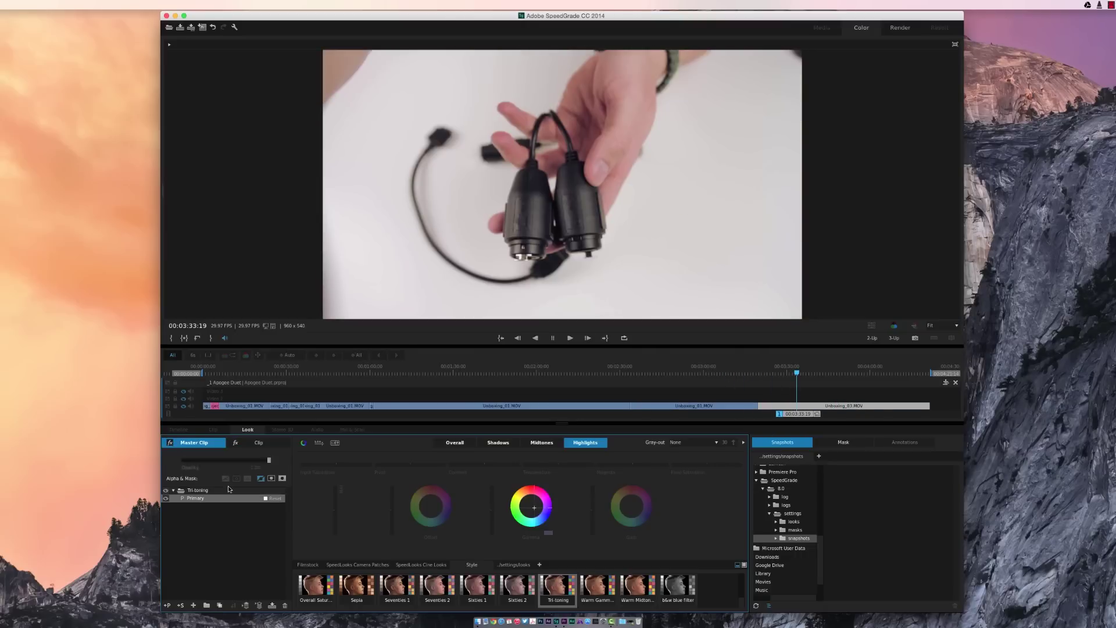
left_click(208, 491)
key("Delete")
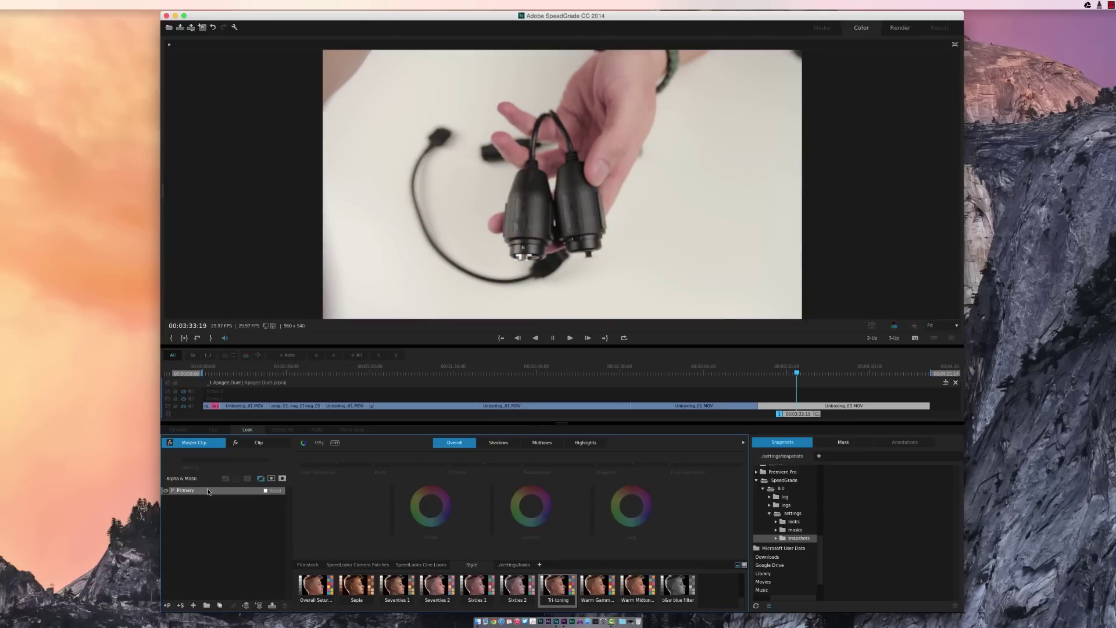
left_click_drag(407, 373, 302, 388)
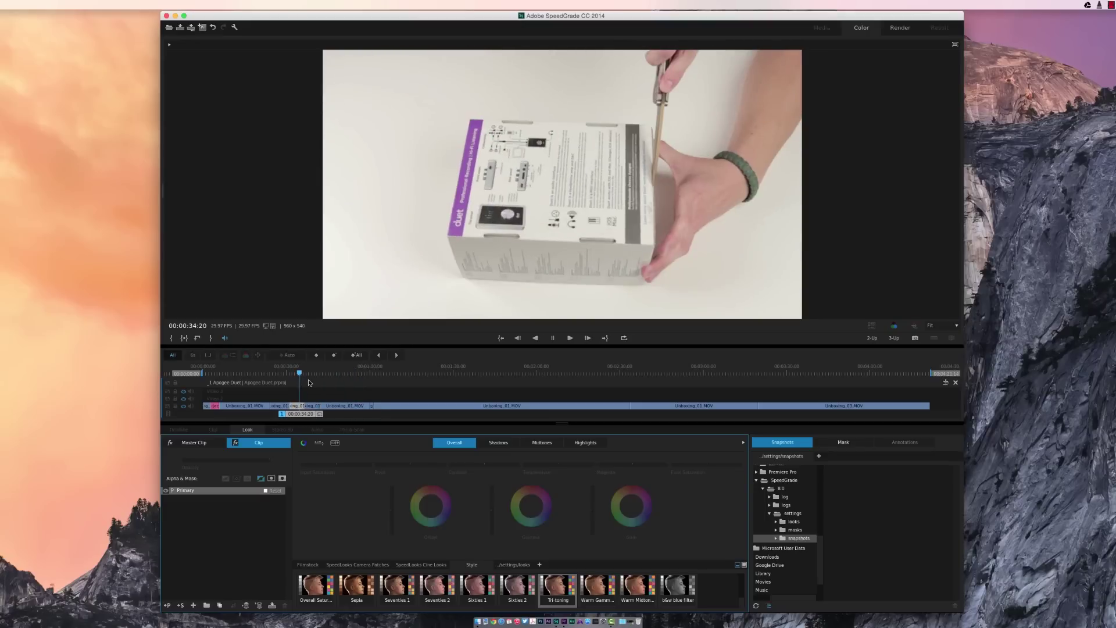
- Render back to Premiere Pro, declining the save prompt, and scrub the sequence to review the footage
left_click(902, 29)
left_click(587, 333)
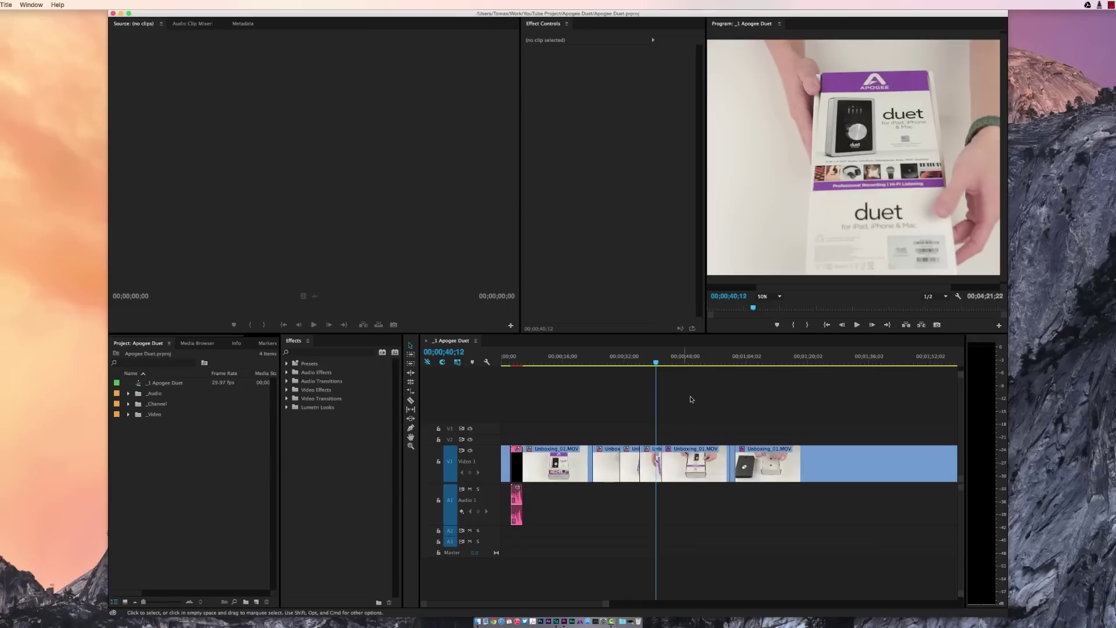
left_click_drag(657, 365, 833, 366)
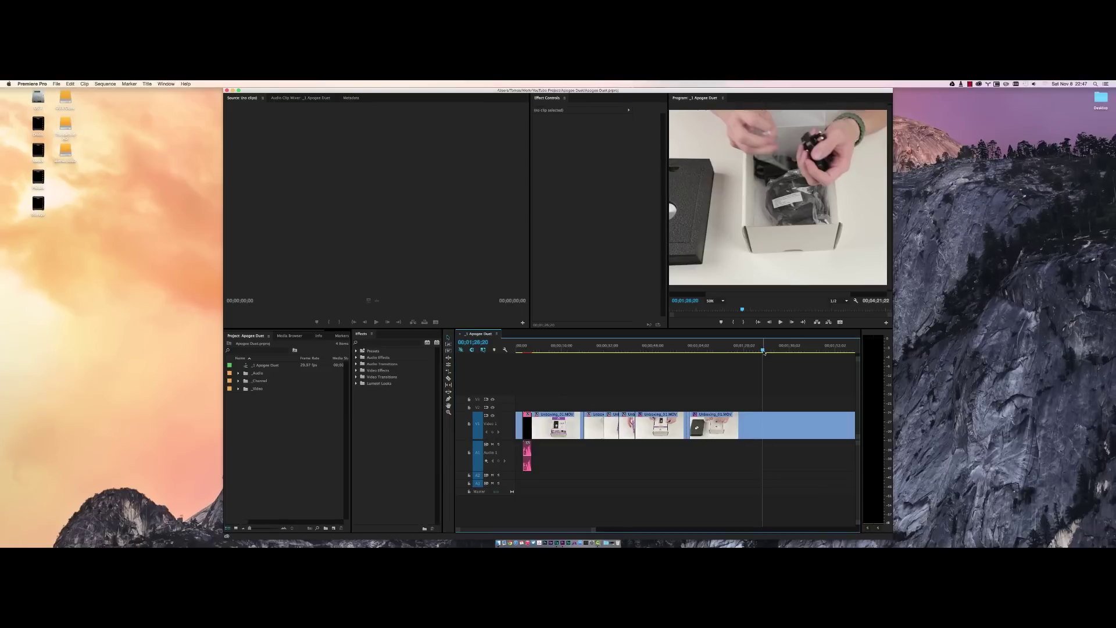